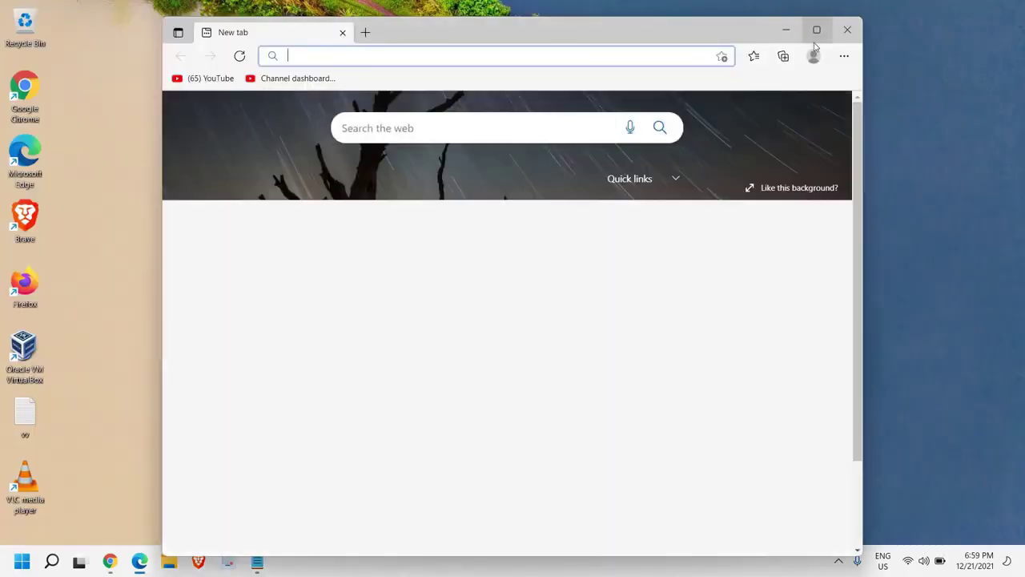
# Maximize Edge and run a Bing search for 'windows 10 download'
pyautogui.click(817, 32)
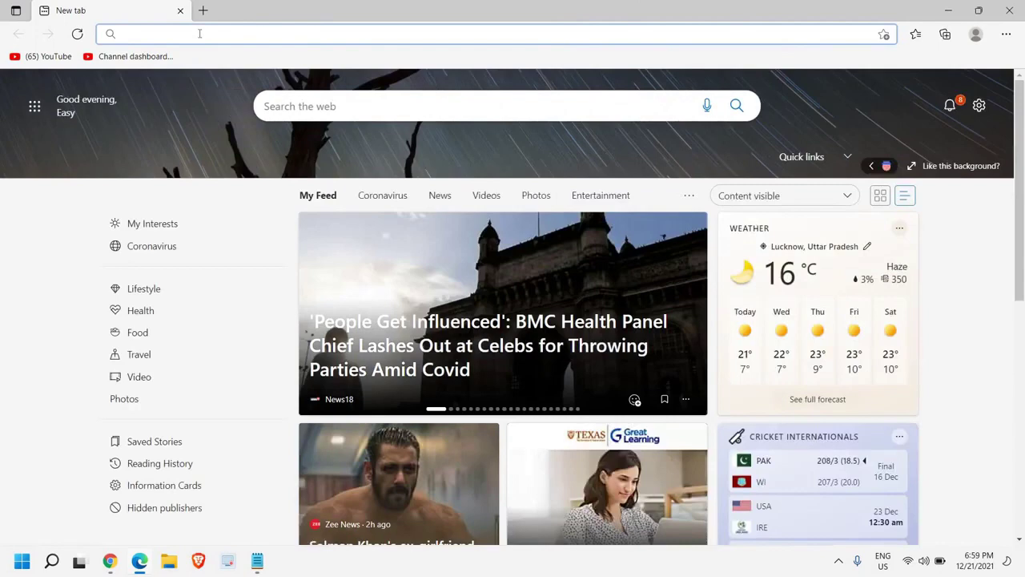
pyautogui.write('windows 10')
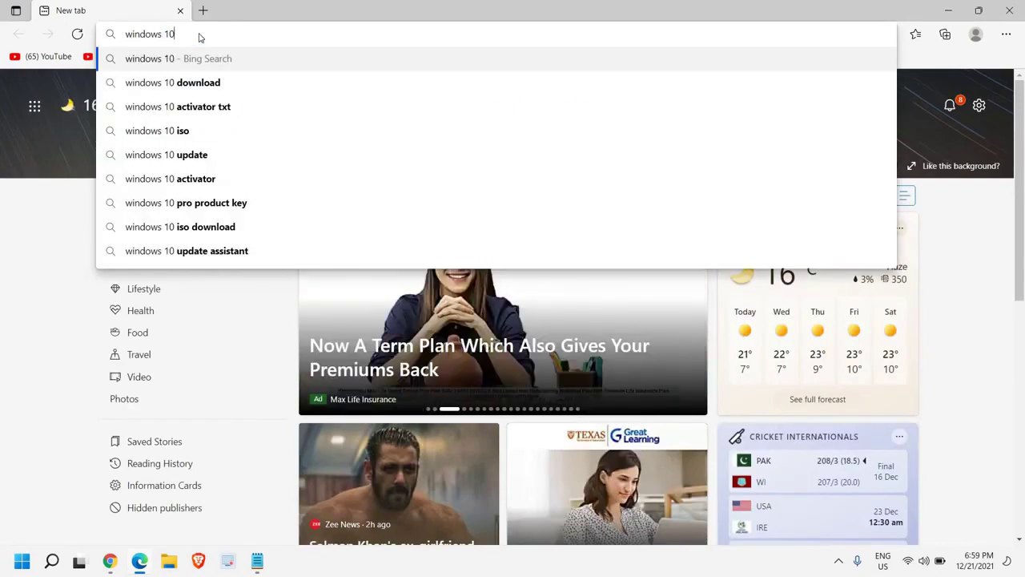
pyautogui.press('Down')
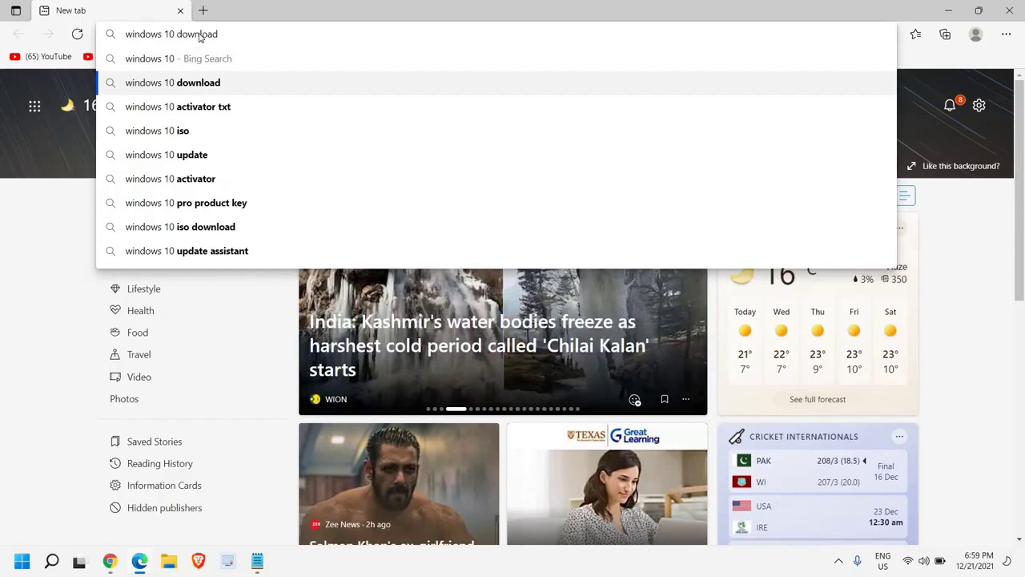
pyautogui.press('Return')
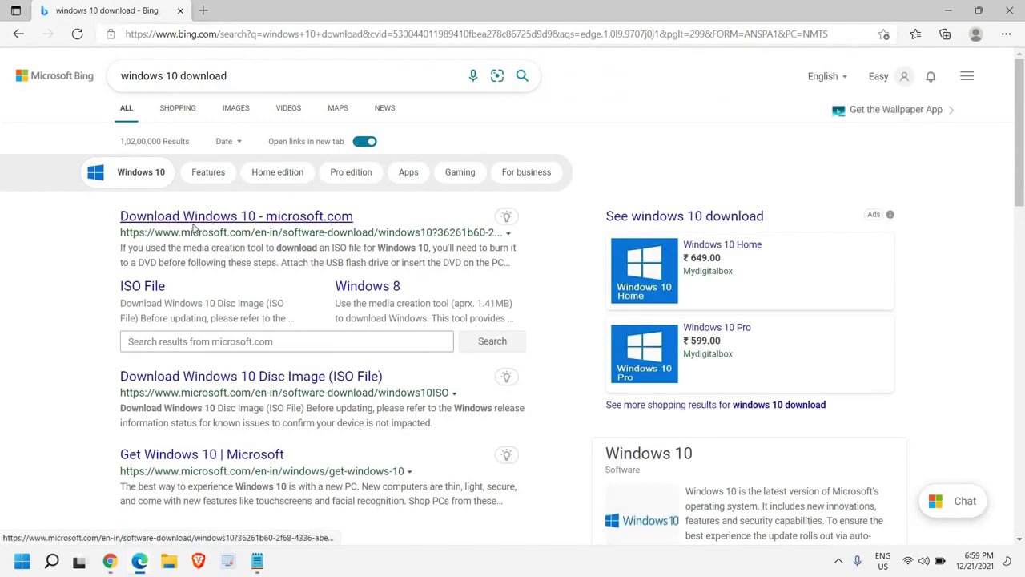
# Open Microsoft's Download Windows 10 page and dismiss the Bing Wallpaper banner
pyautogui.click(195, 229)
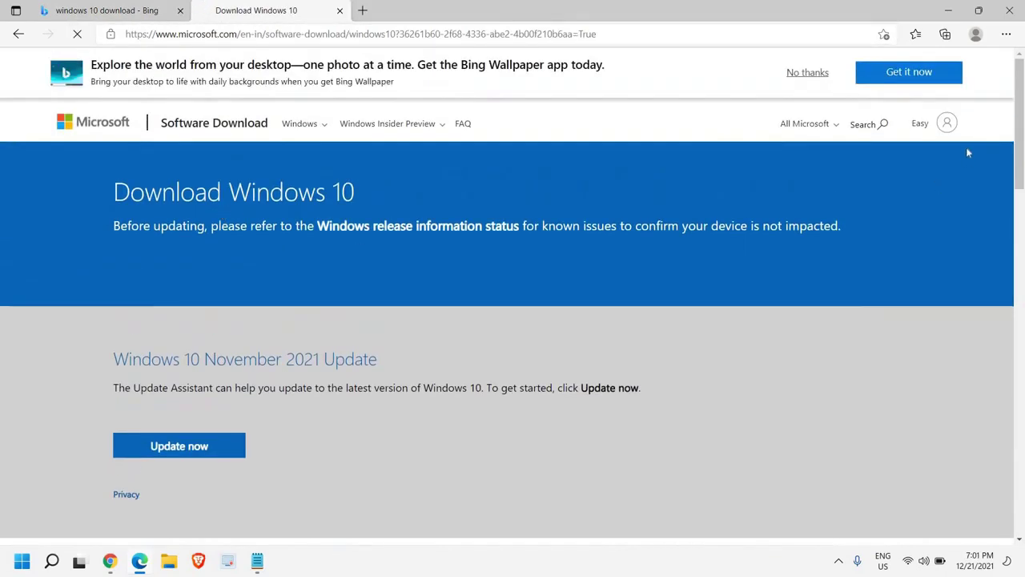
pyautogui.click(811, 73)
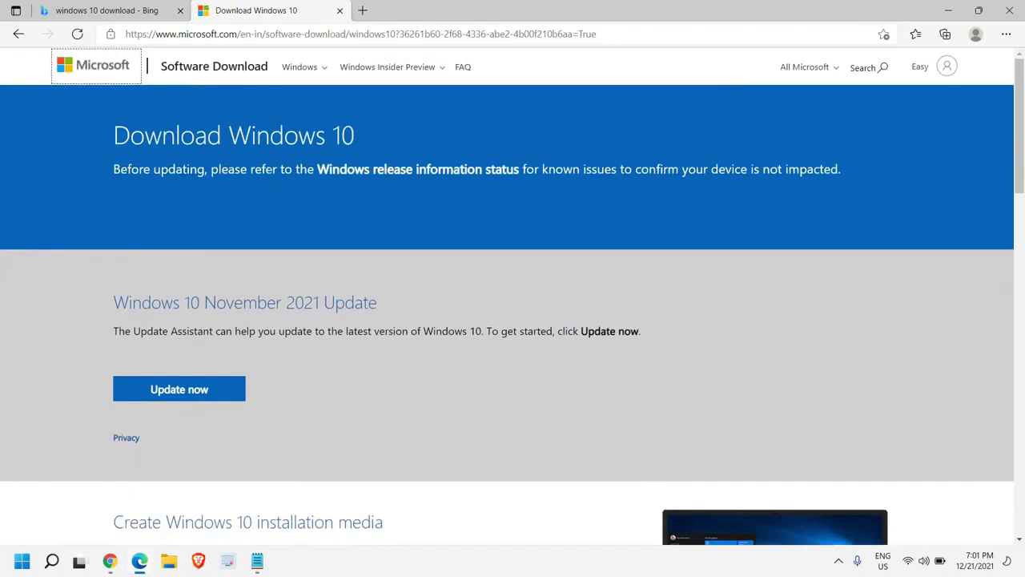
pyautogui.scroll(-4, 197, 283)
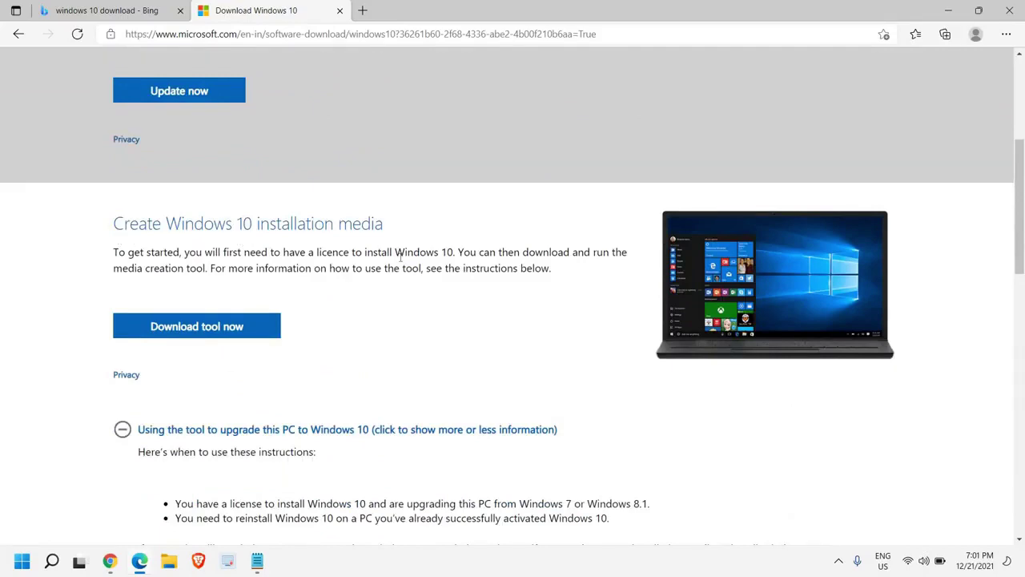
pyautogui.scroll(-8, 400, 256)
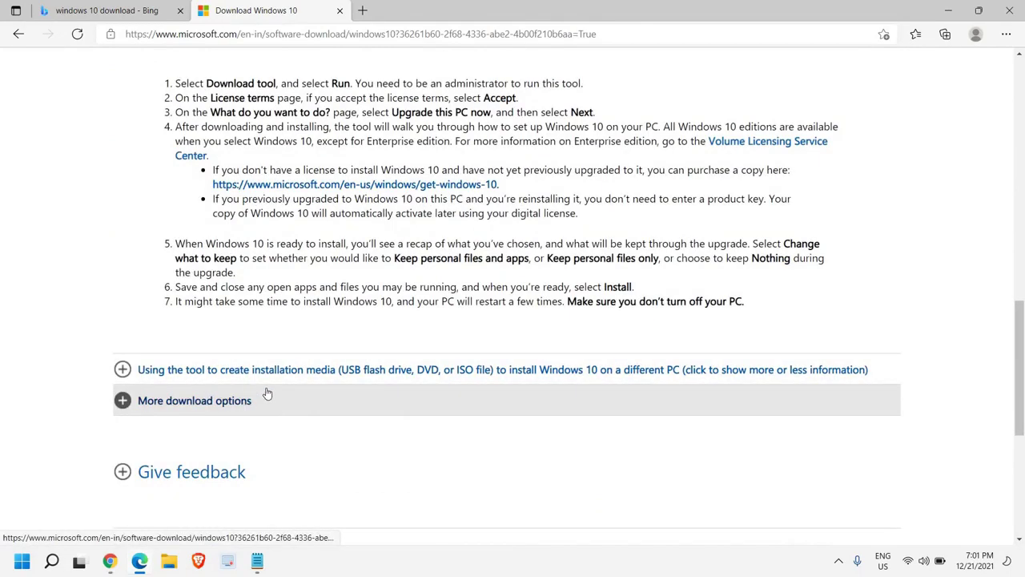
pyautogui.scroll(6, 267, 393)
pyautogui.scroll(1, 244, 254)
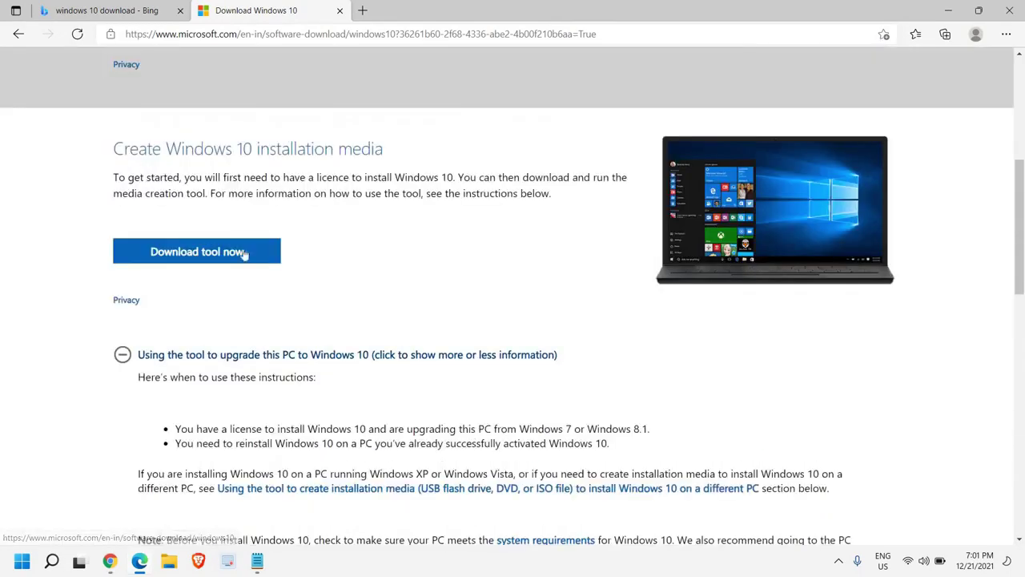
# Download and run MediaCreationTool21H2.exe, then minimize Edge to the desktop
pyautogui.click(157, 262)
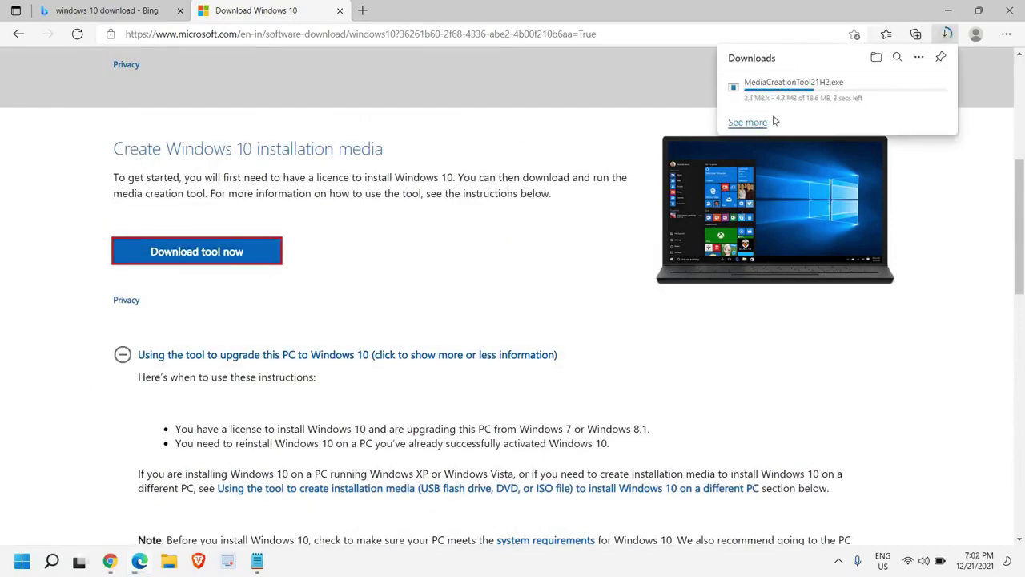
pyautogui.moveTo(818, 105)
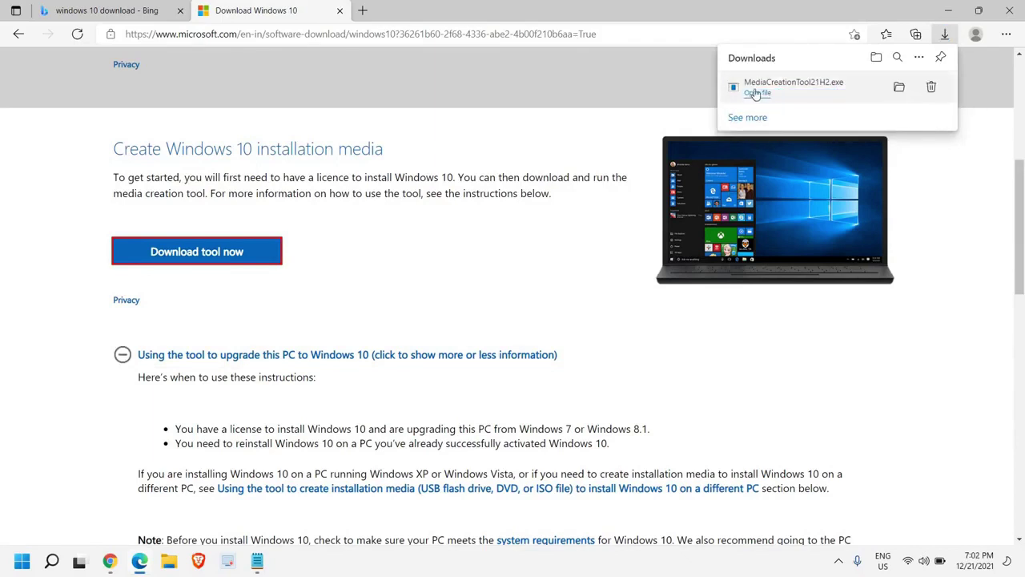
pyautogui.click(757, 93)
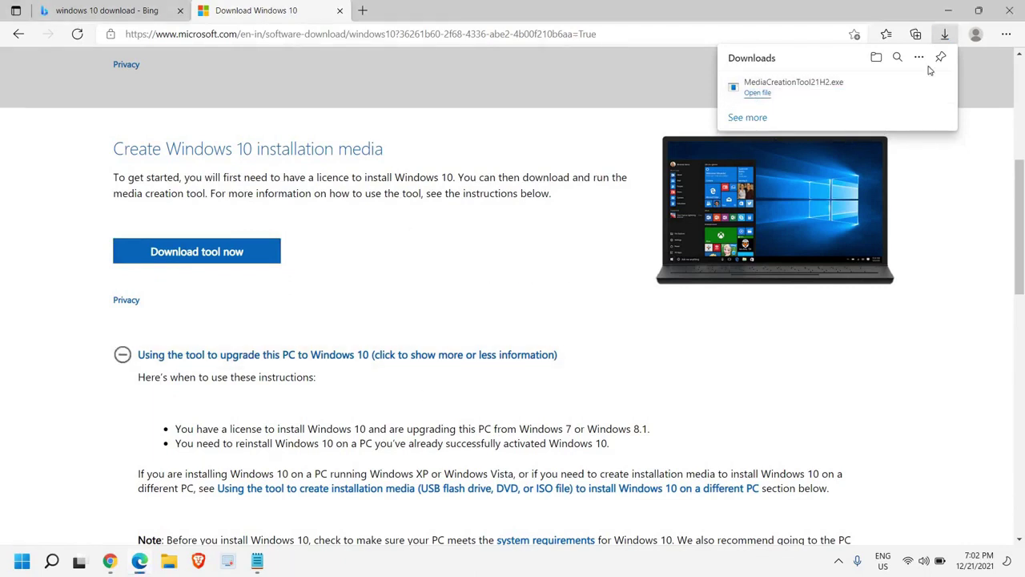
pyautogui.click(950, 11)
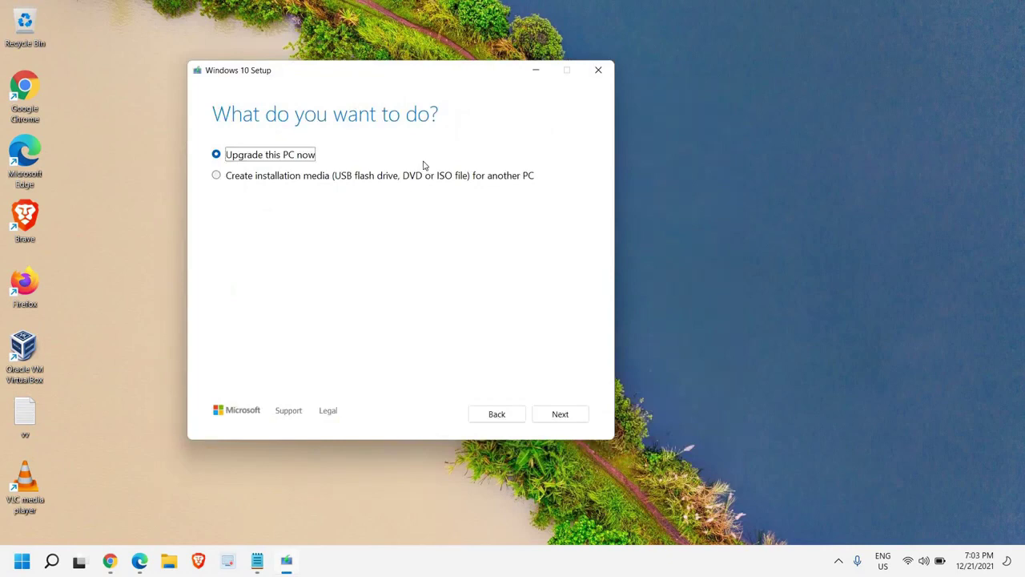
# Select 'Create installation media (USB flash drive, DVD or ISO file) for another PC'
pyautogui.click(368, 141)
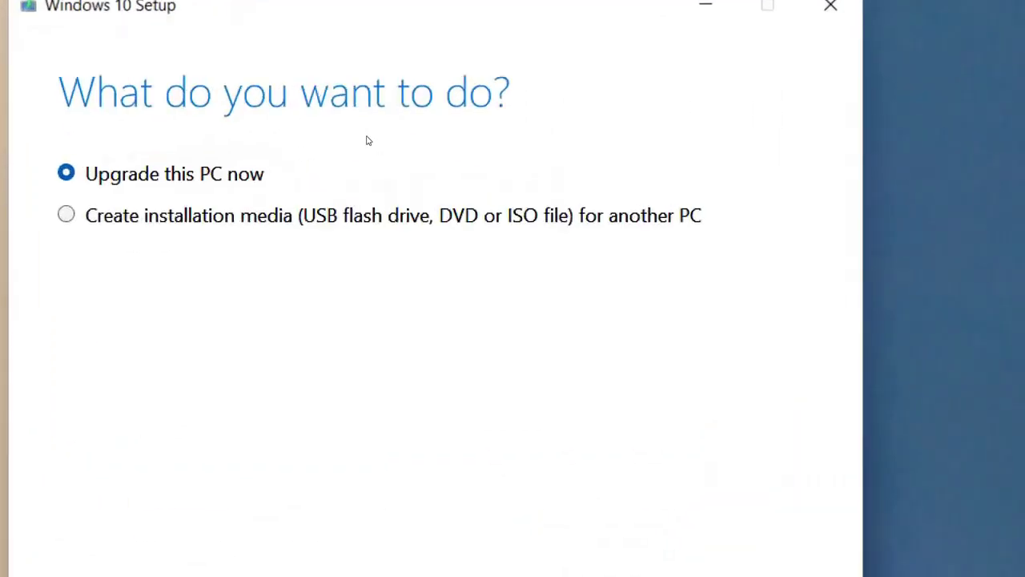
pyautogui.press('Tab')
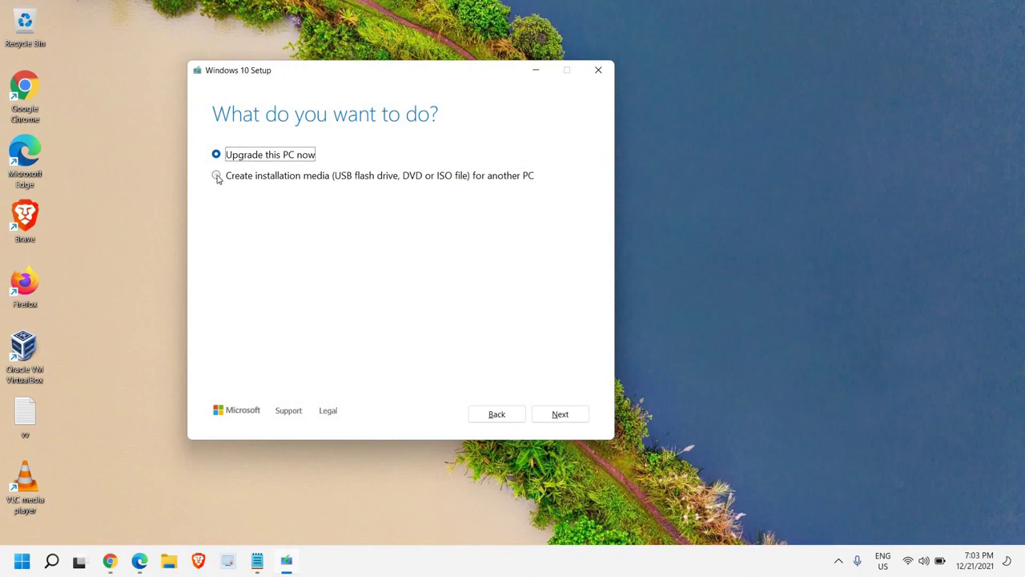
pyautogui.click(216, 176)
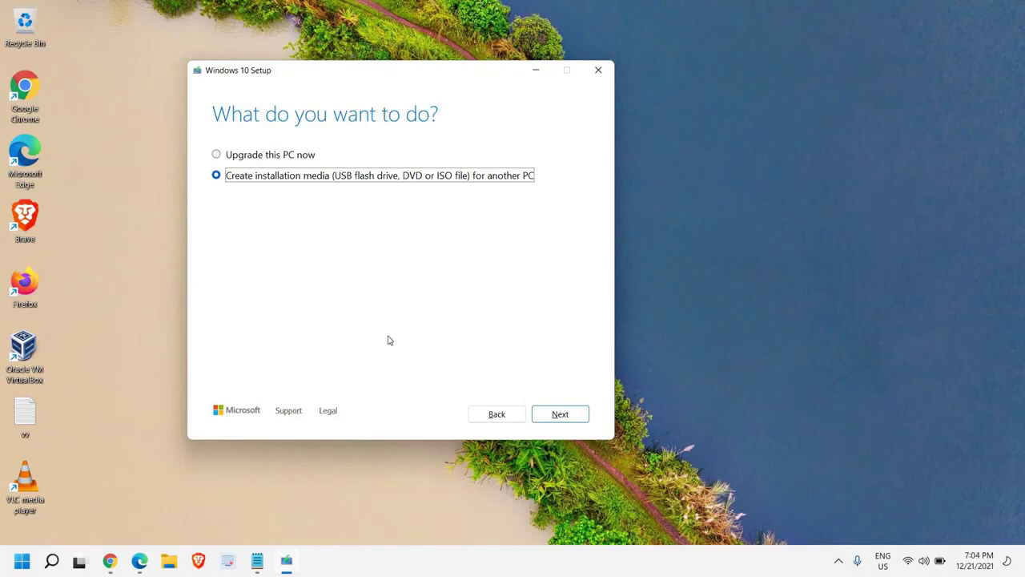
# Turn off recommended options and choose English (United States), Windows 10, 64-bit (x64)
pyautogui.click(564, 417)
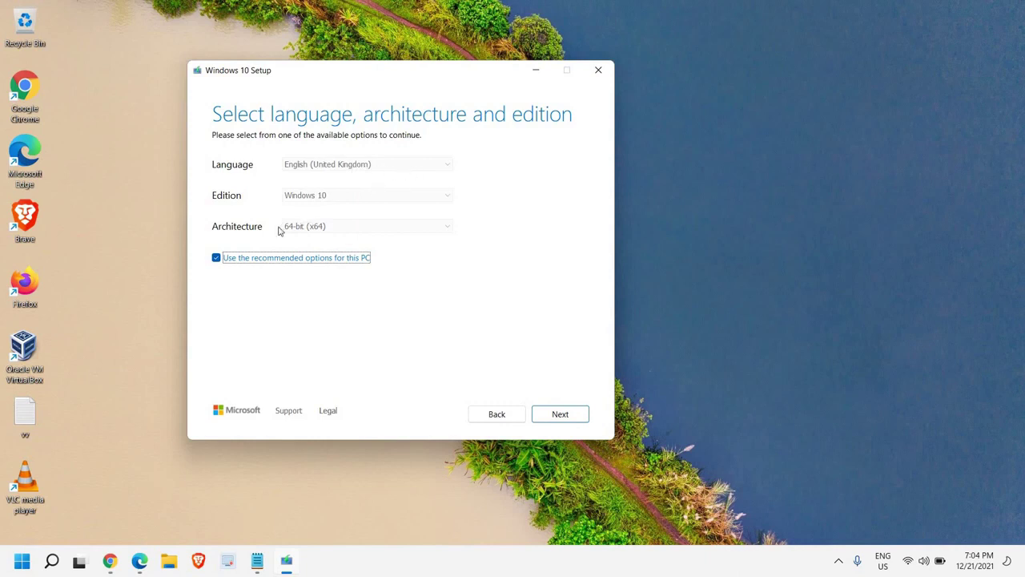
pyautogui.click(218, 260)
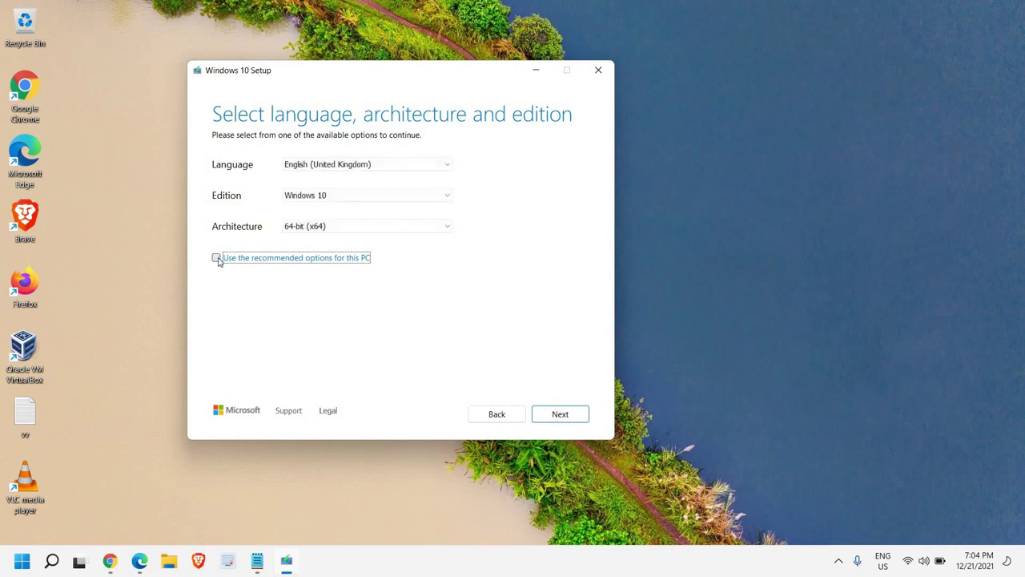
pyautogui.click(349, 166)
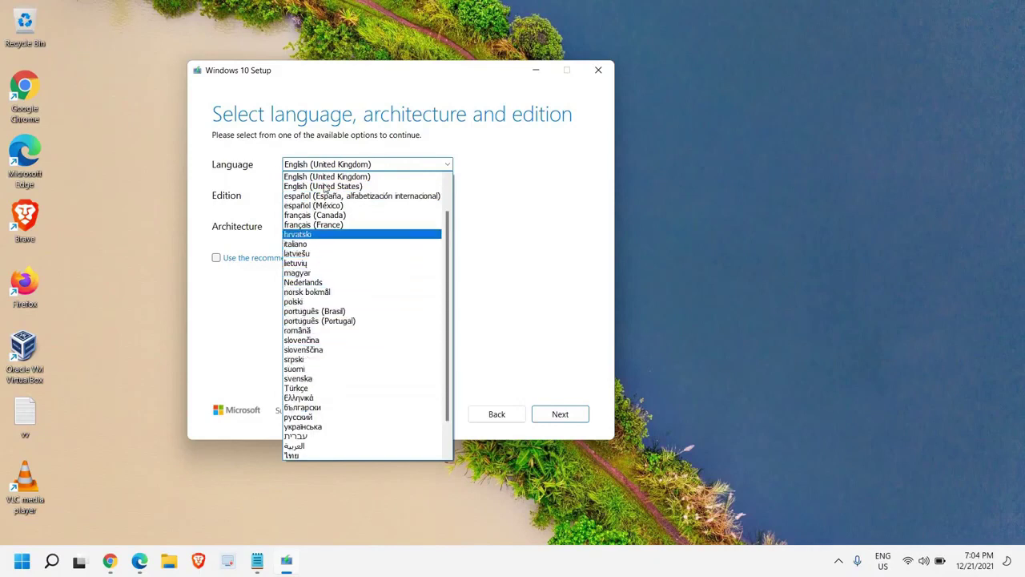
pyautogui.click(221, 164)
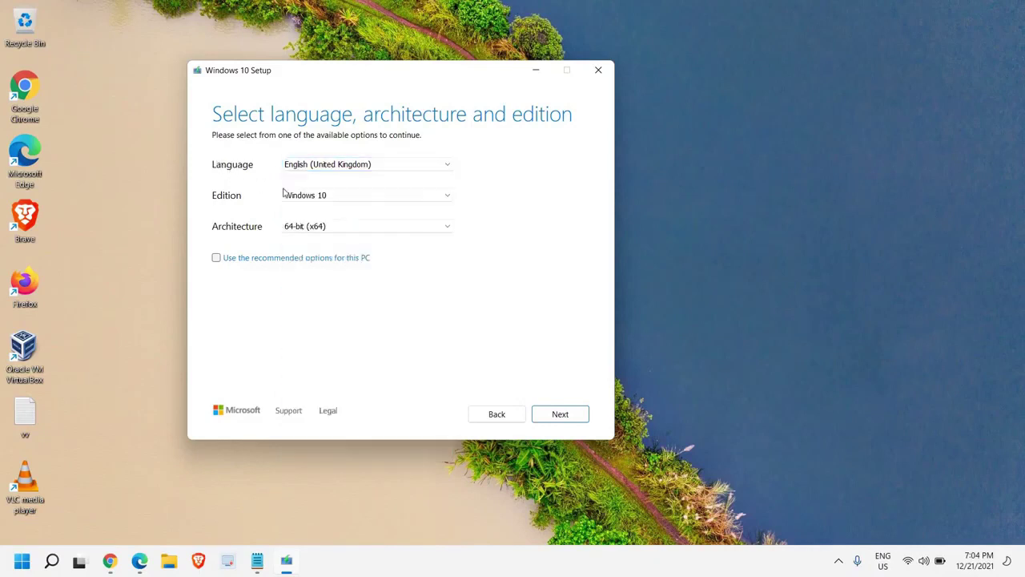
pyautogui.click(358, 173)
pyautogui.click(350, 189)
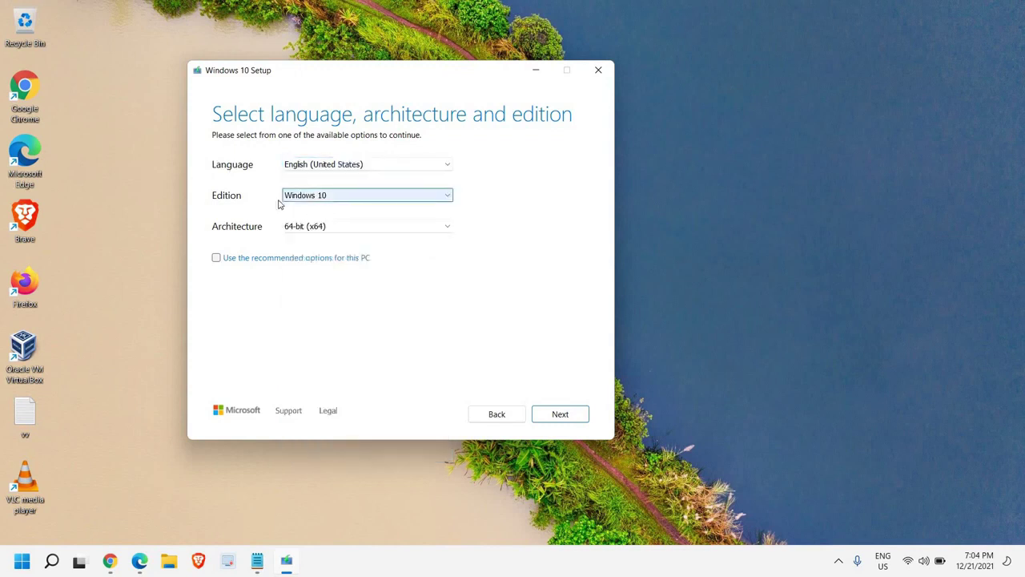
pyautogui.click(325, 201)
pyautogui.click(326, 202)
pyautogui.click(369, 232)
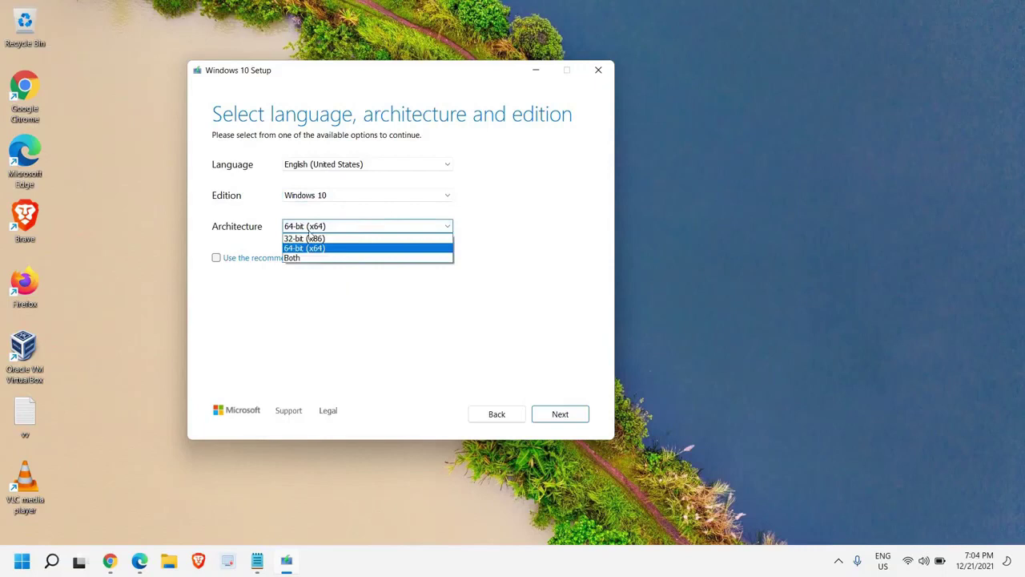
pyautogui.click(336, 238)
pyautogui.click(343, 227)
pyautogui.click(325, 255)
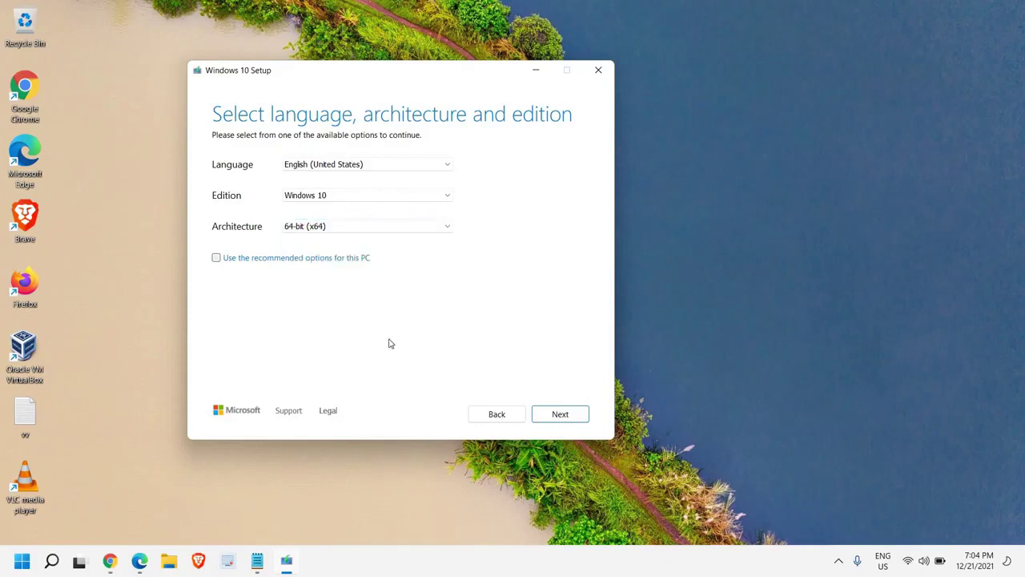
# Choose ISO file as the media type and proceed to the save-location dialog
pyautogui.click(566, 416)
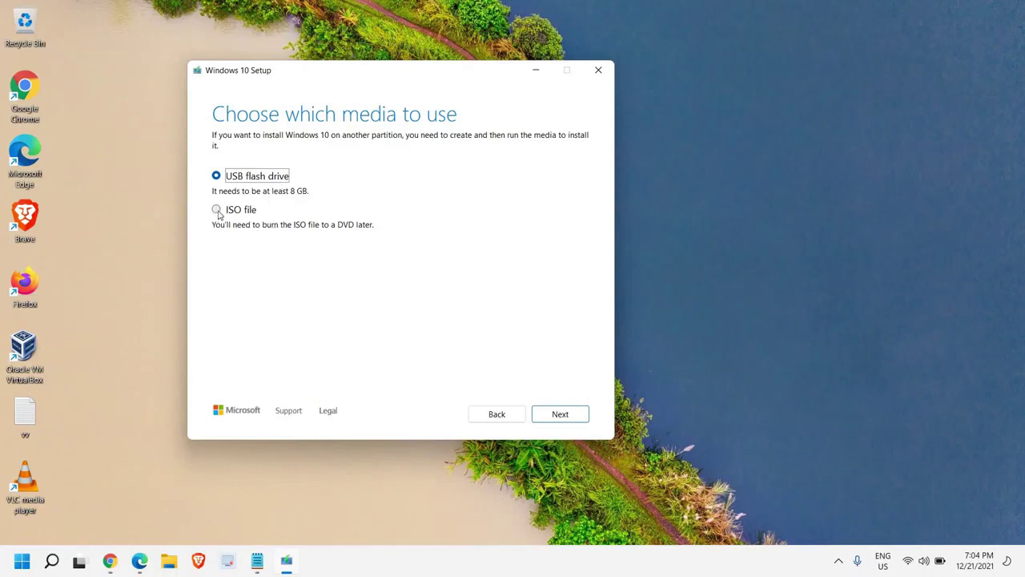
pyautogui.click(216, 210)
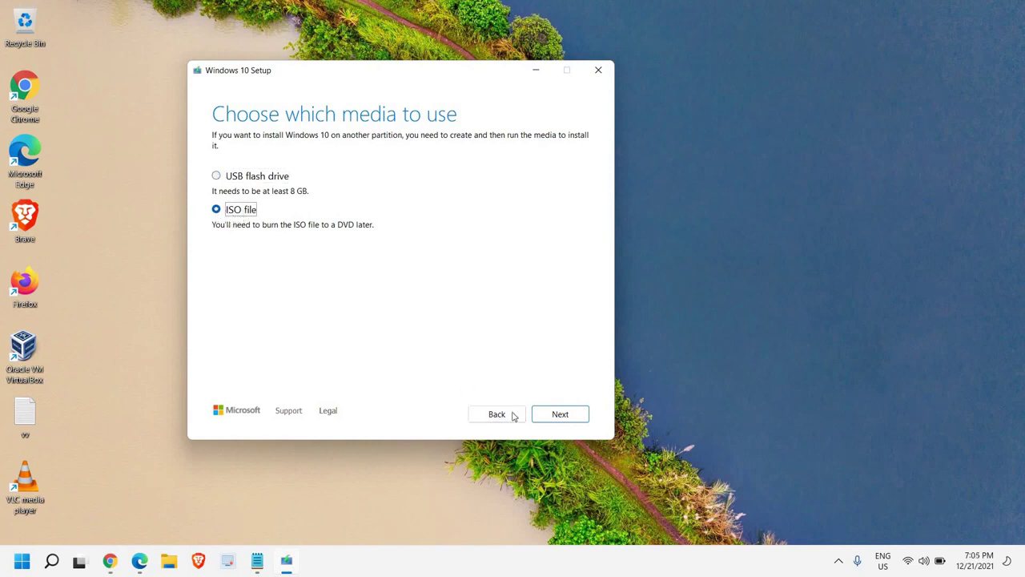
pyautogui.click(559, 414)
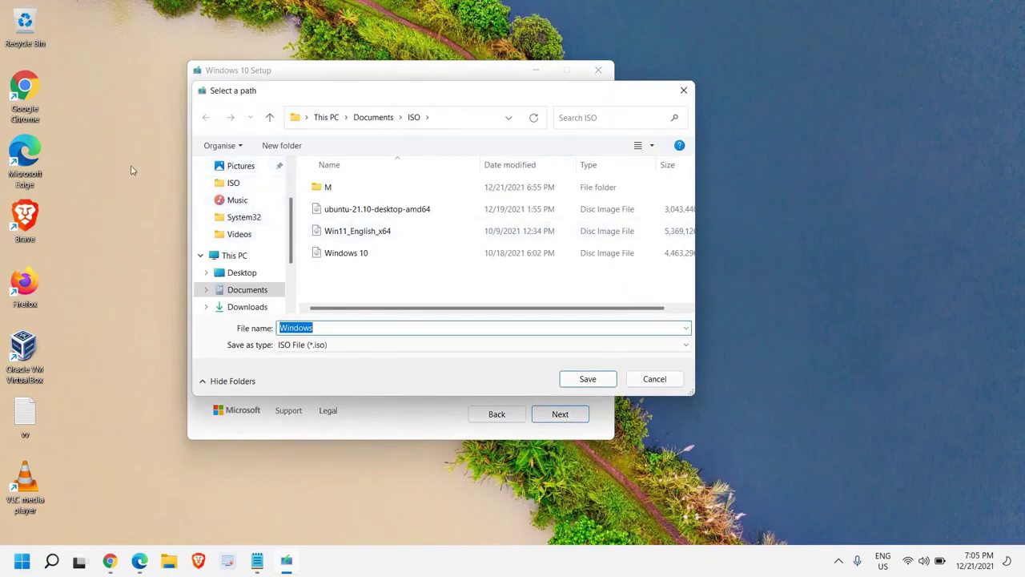
# Cancel the ISO save dialog and quit Windows 10 Setup, confirming with Yes
pyautogui.click(243, 275)
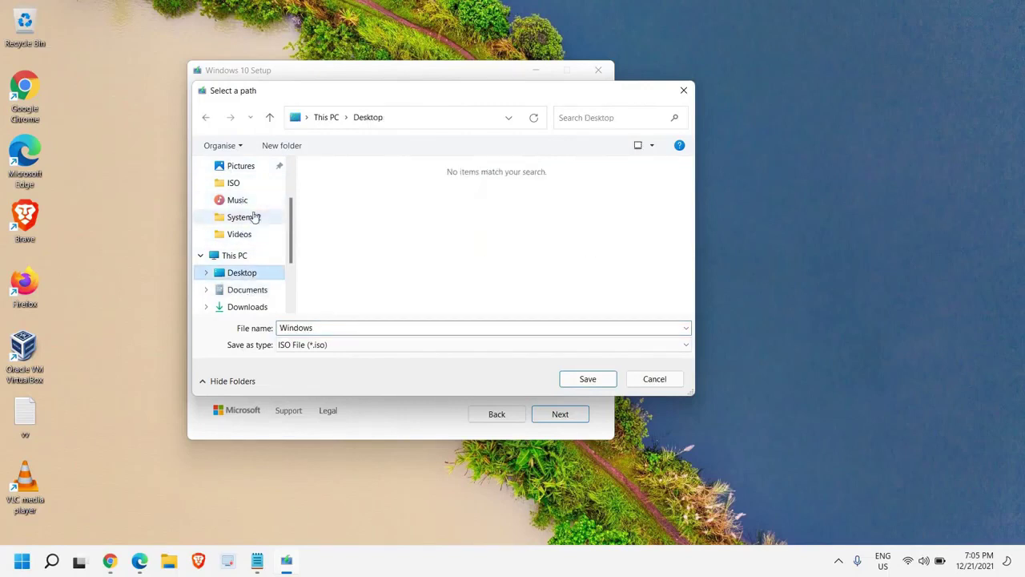
pyautogui.click(235, 184)
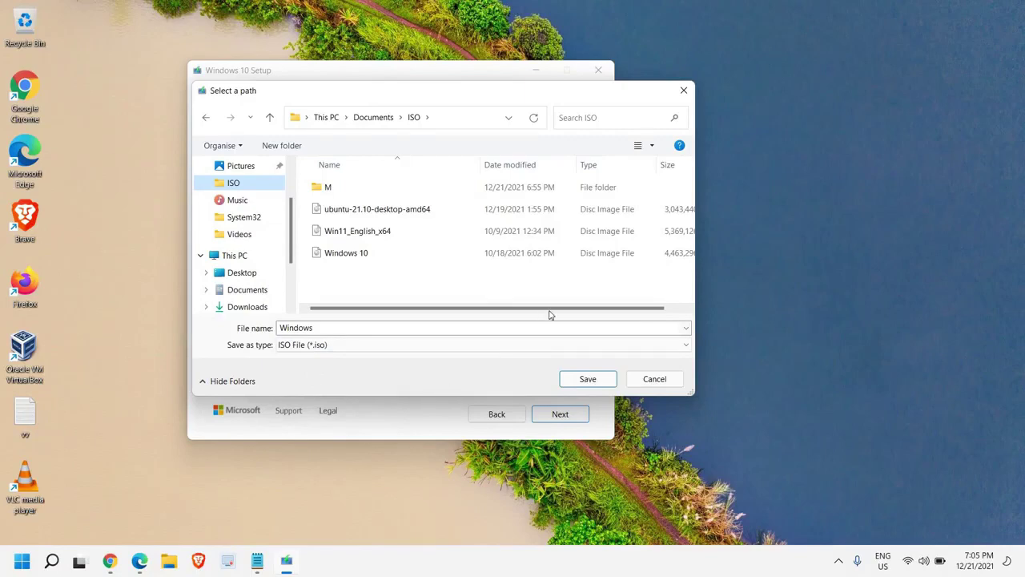
pyautogui.click(664, 379)
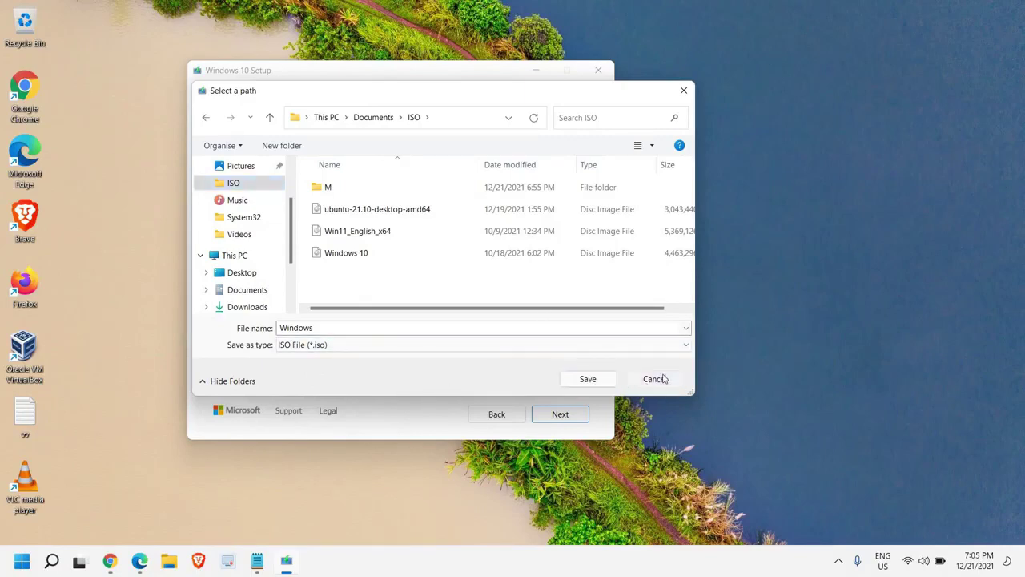
pyautogui.click(606, 70)
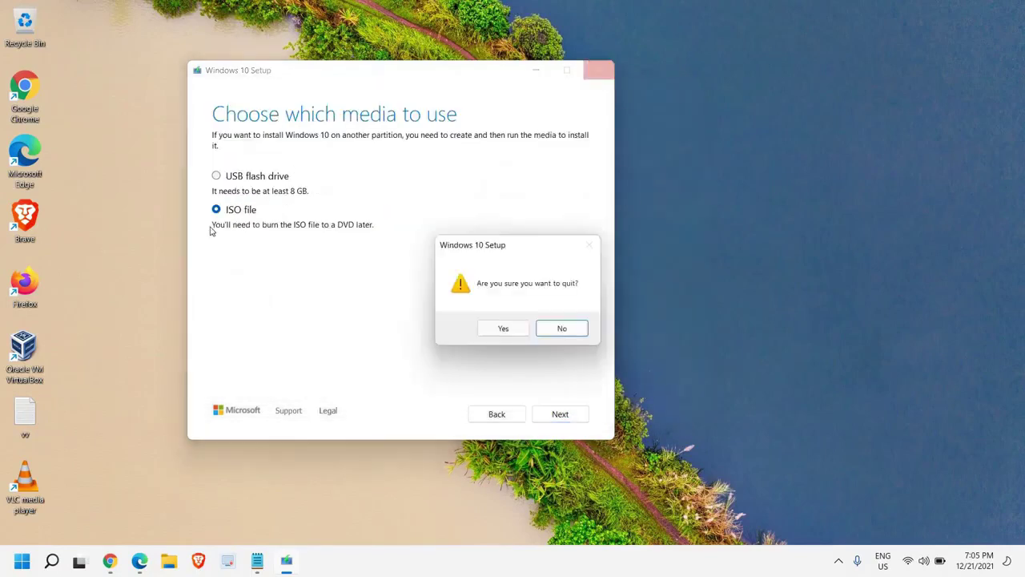
pyautogui.click(503, 328)
pyautogui.click(21, 561)
# Open Documents\ISO in File Explorer, confirm the 4.25 GB Windows 10 image, then close Explorer
pyautogui.click(471, 458)
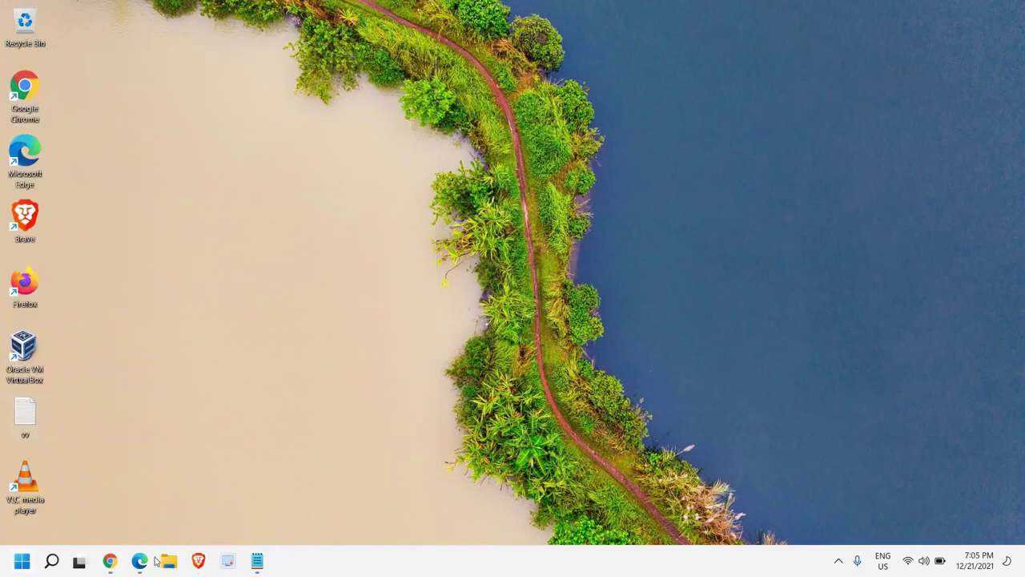
pyautogui.press('super+e')
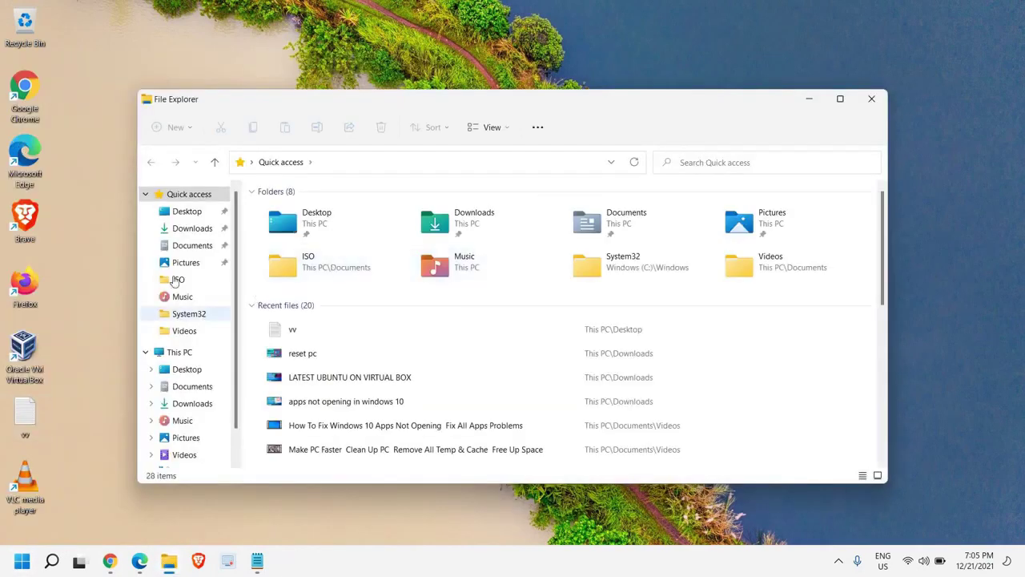
pyautogui.click(191, 247)
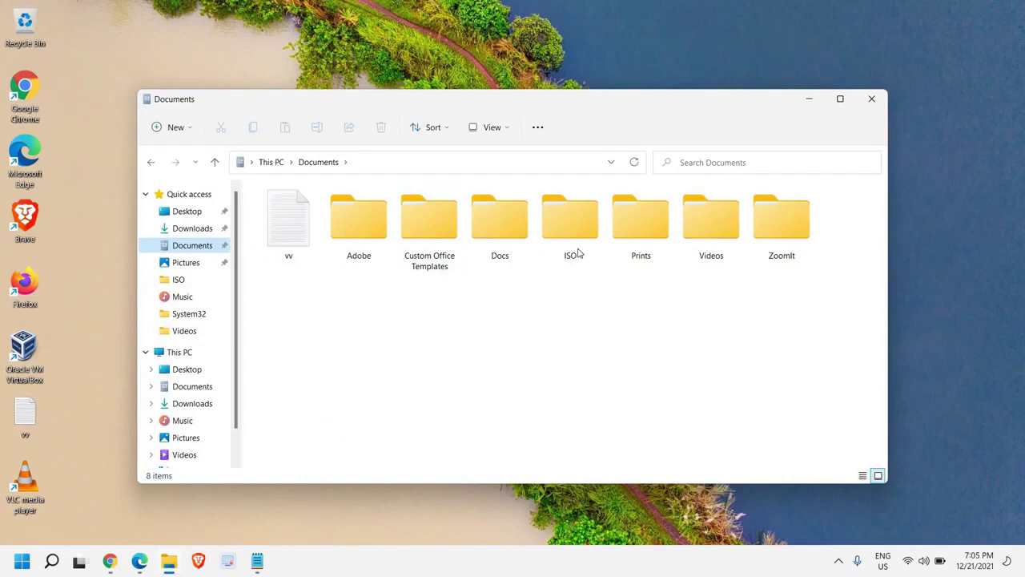
pyautogui.doubleClick(578, 235)
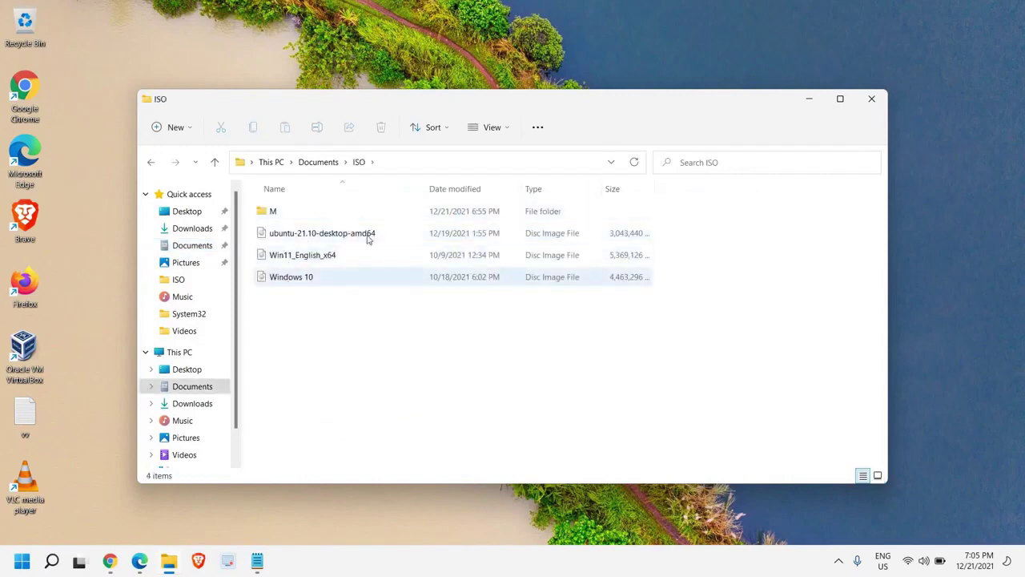
pyautogui.click(284, 283)
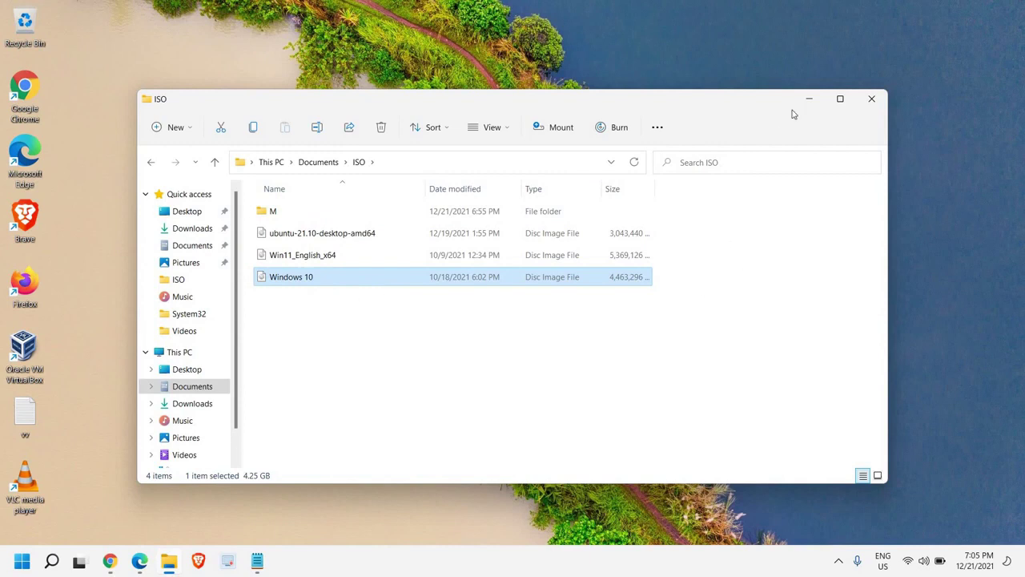
pyautogui.click(871, 98)
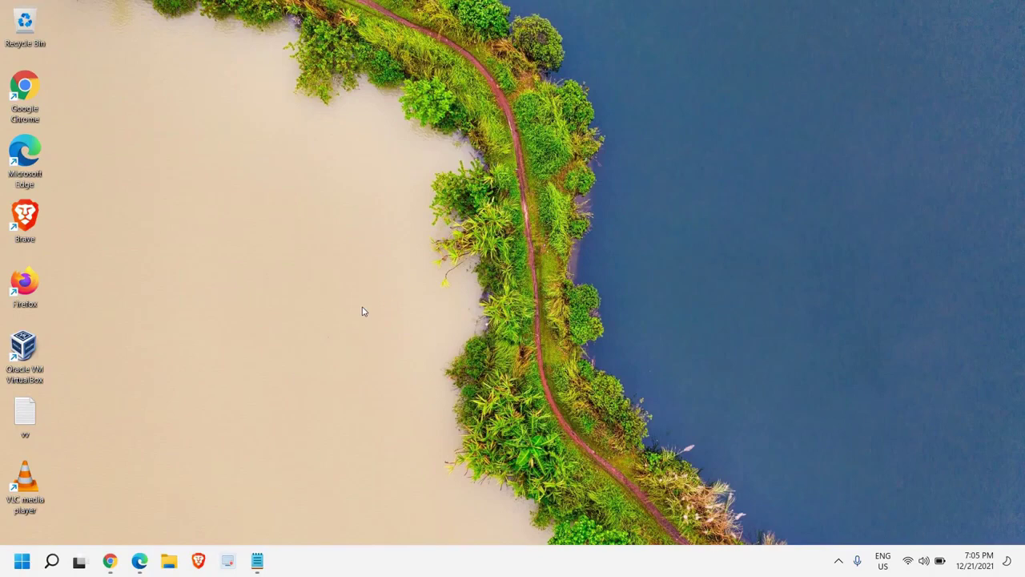
# Restore Edge, go to Google via 'goog', and search for 'rufus'
pyautogui.click(141, 560)
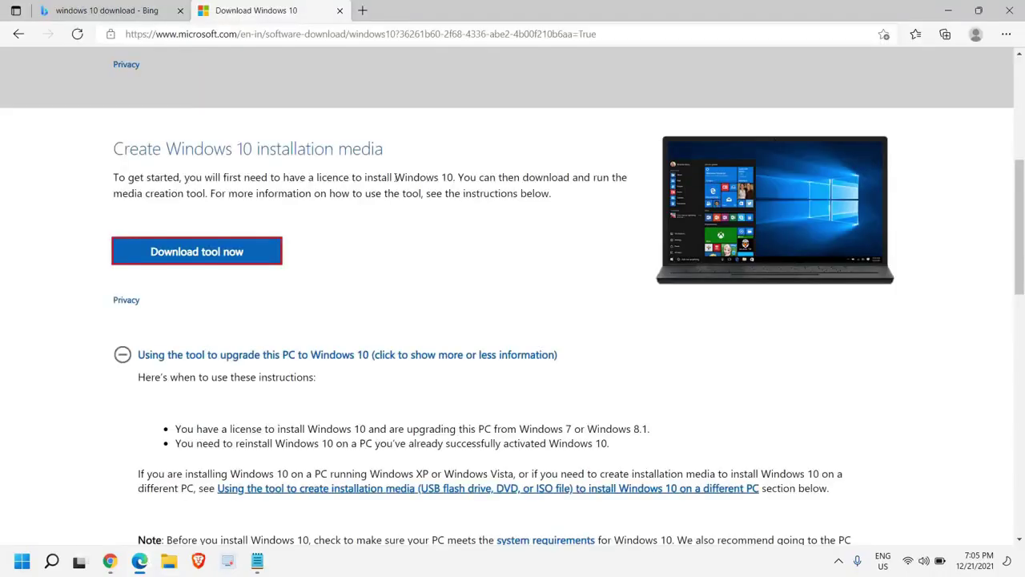
pyautogui.click(211, 36)
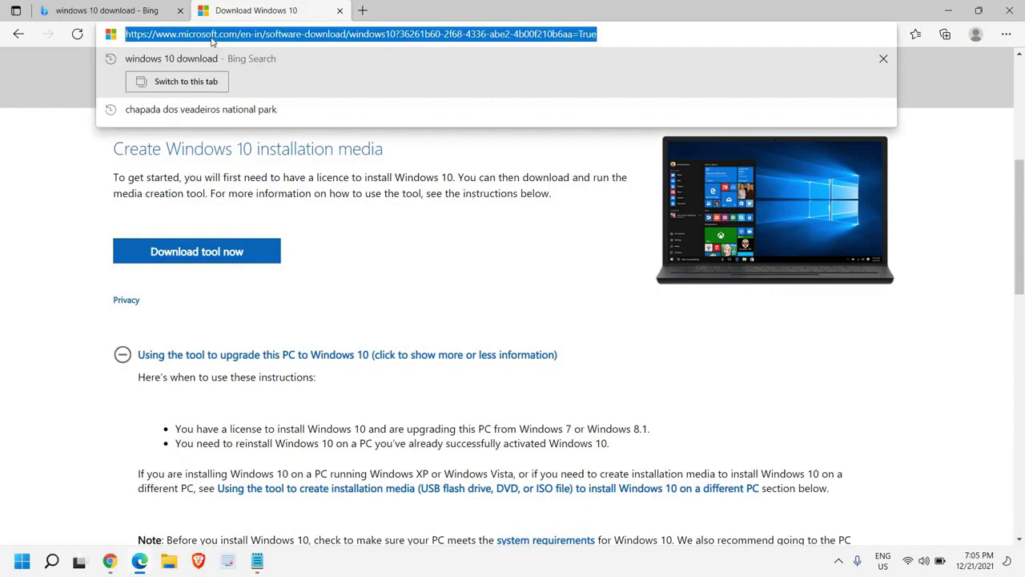
pyautogui.write('goog')
pyautogui.press('Return')
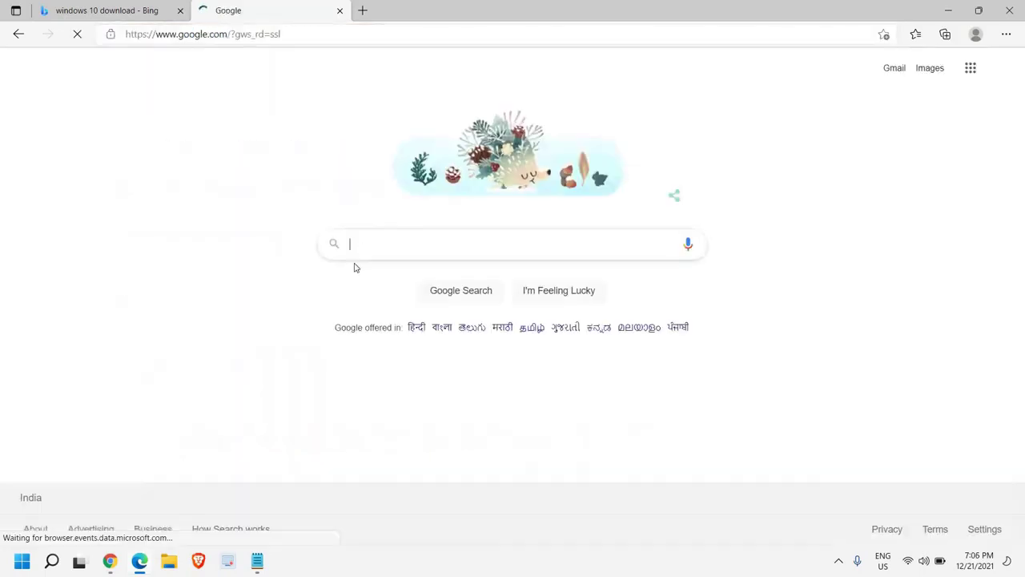
pyautogui.click(367, 246)
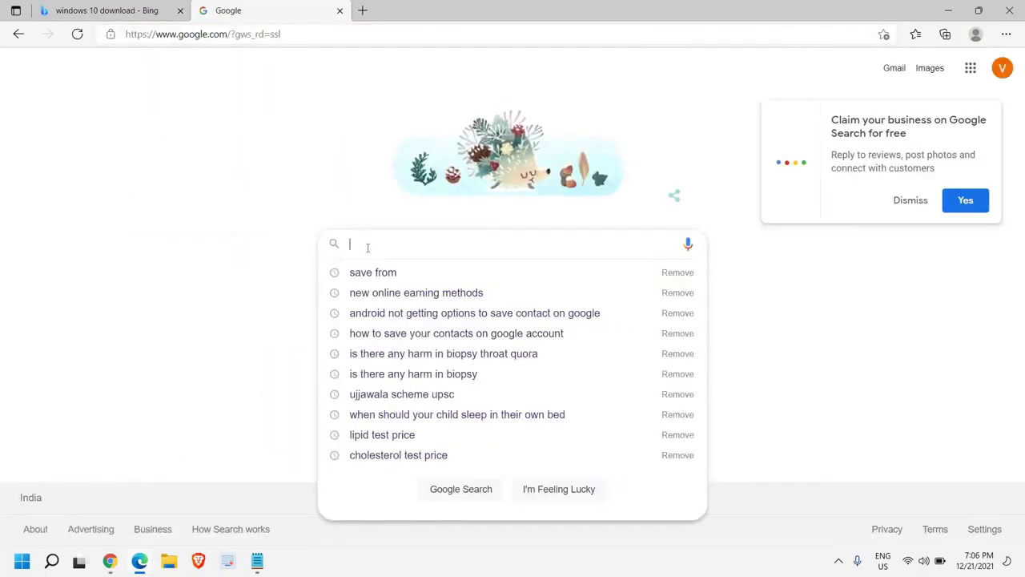
pyautogui.write('rufus')
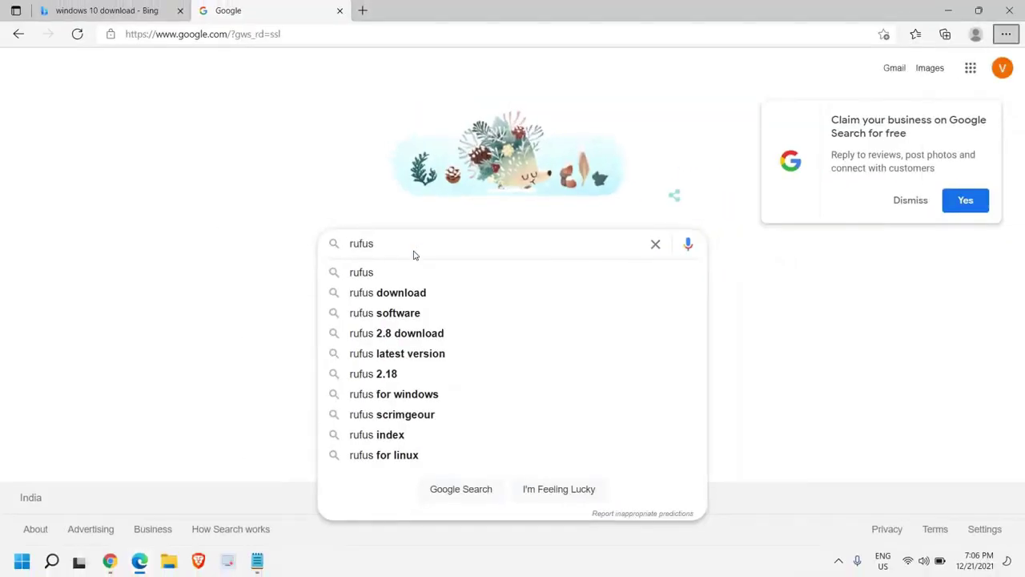
pyautogui.hotkey('alt', 'f')
pyautogui.press('Escape')
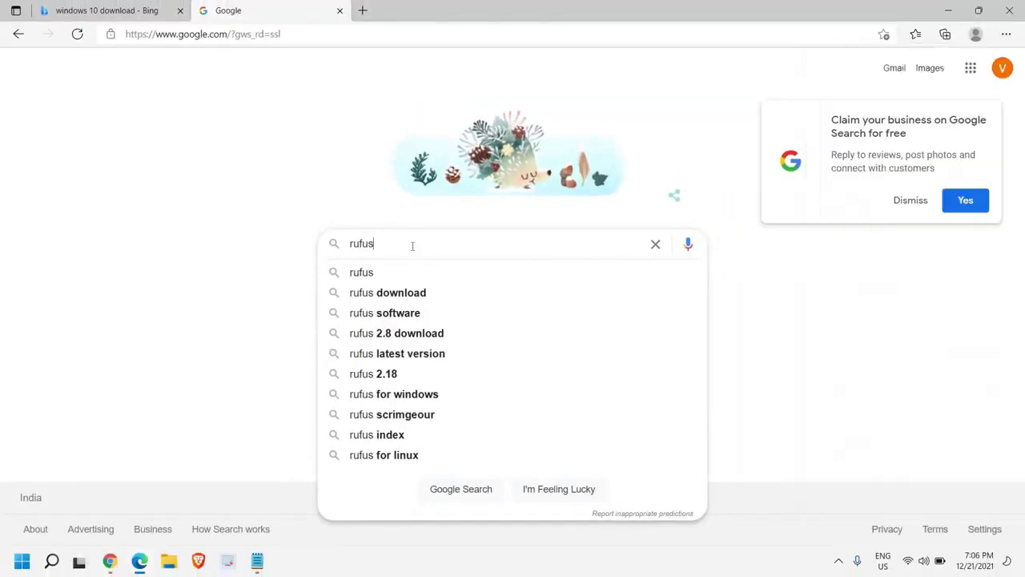
pyautogui.press('Return')
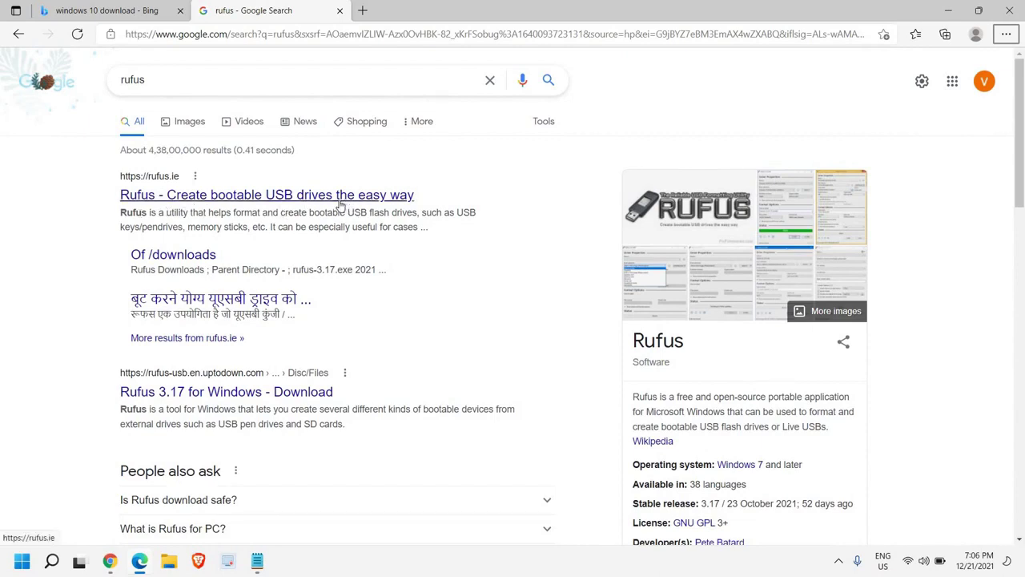
# Scroll through the rufus results and back to rufus.ie at the top
pyautogui.scroll(-2, 774, 353)
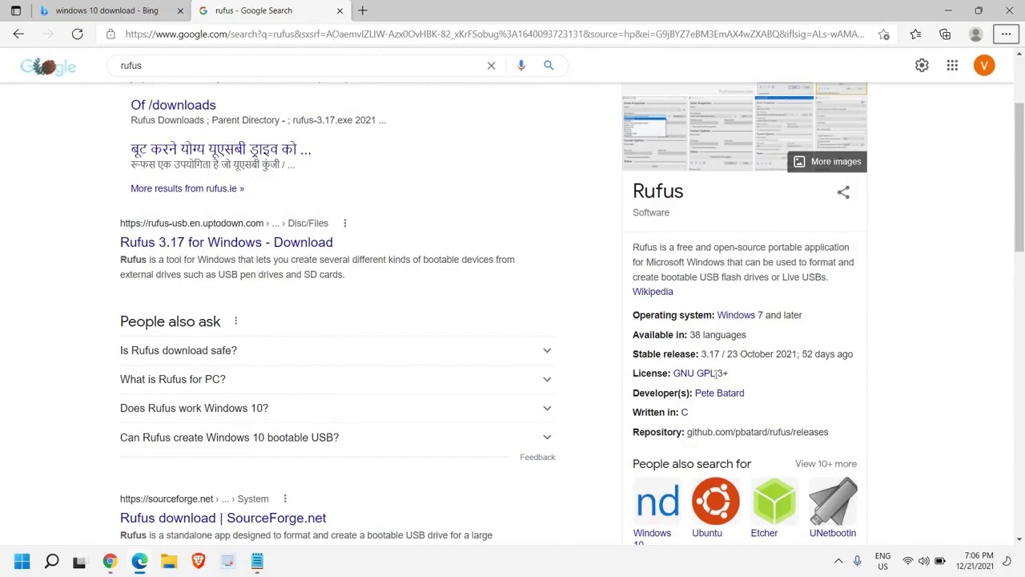
pyautogui.scroll(-1, 726, 437)
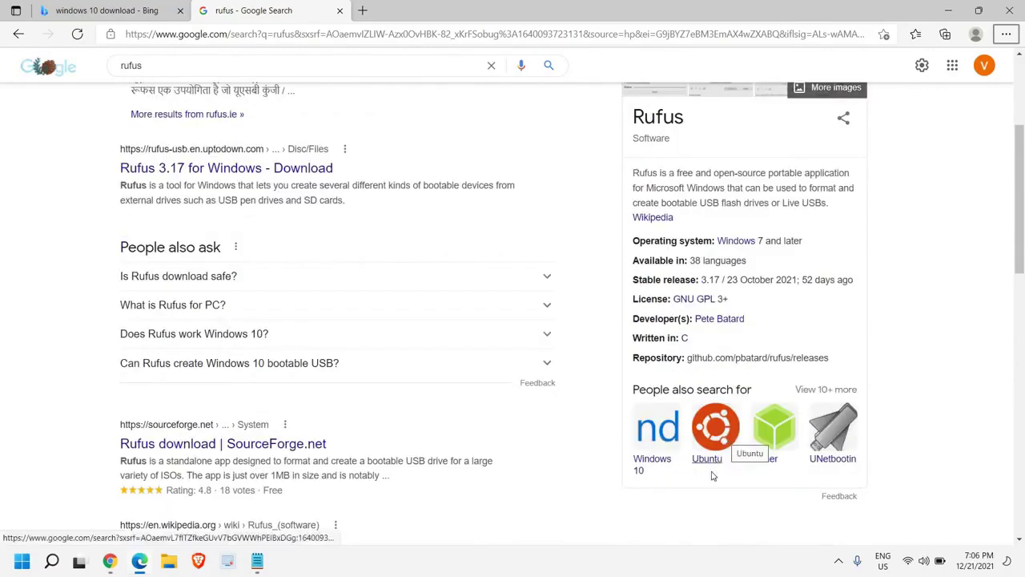
pyautogui.scroll(3, 706, 508)
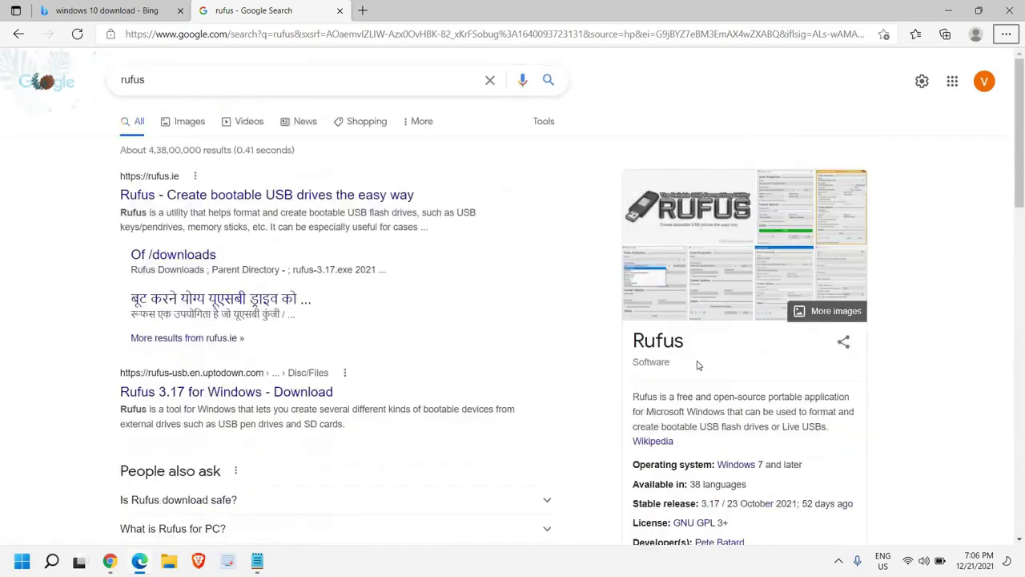
# Open rufus.ie/en and scroll to the Download section, then back to the screenshot
pyautogui.click(136, 177)
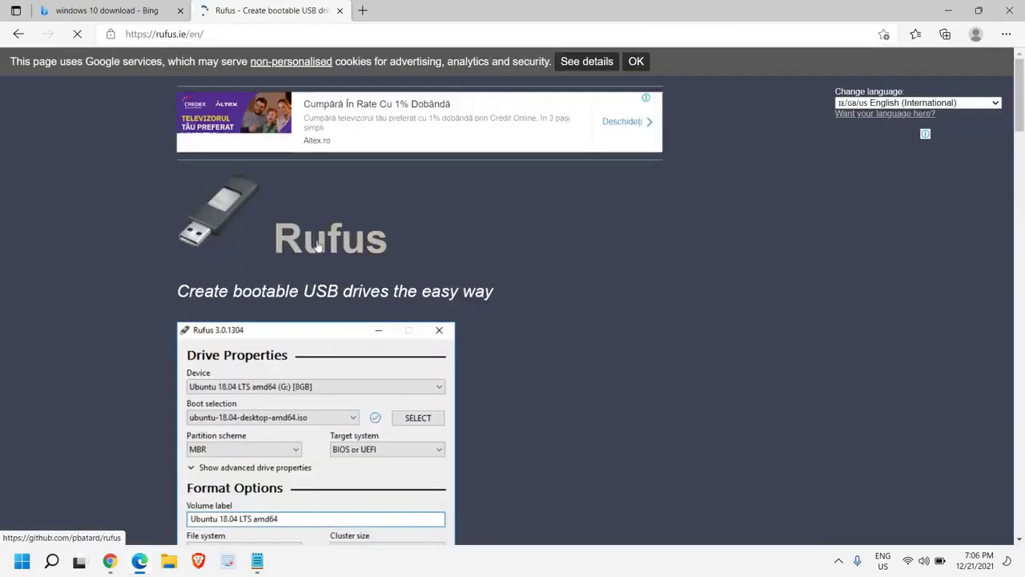
pyautogui.scroll(-4, 318, 244)
pyautogui.scroll(-4, 318, 244)
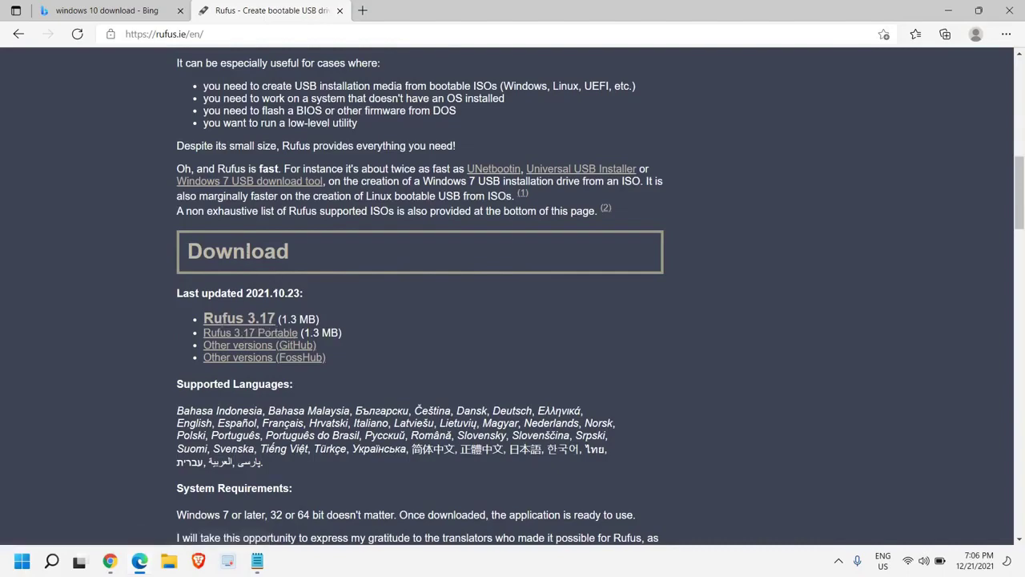
pyautogui.scroll(5, 240, 329)
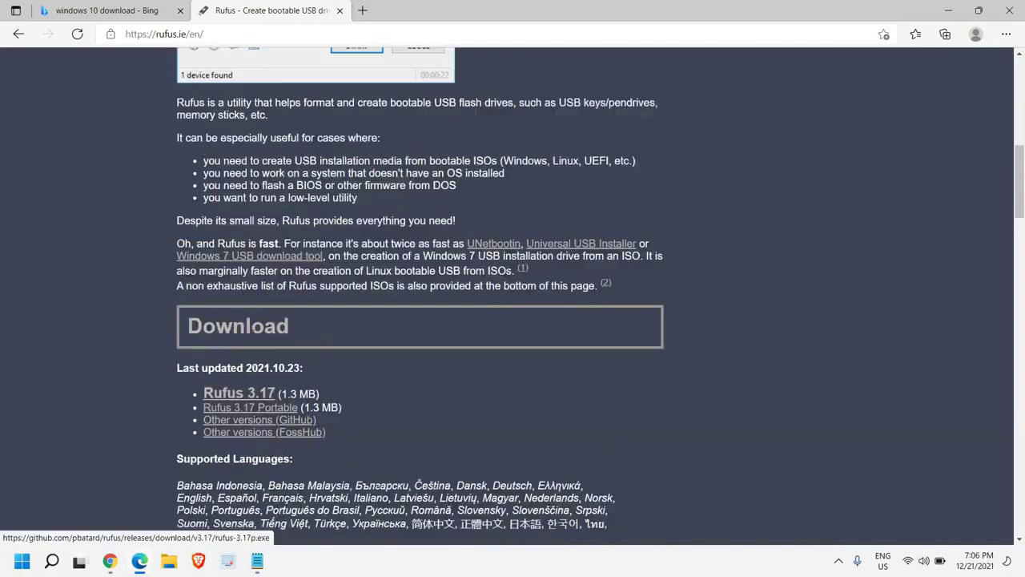
pyautogui.scroll(1, 253, 333)
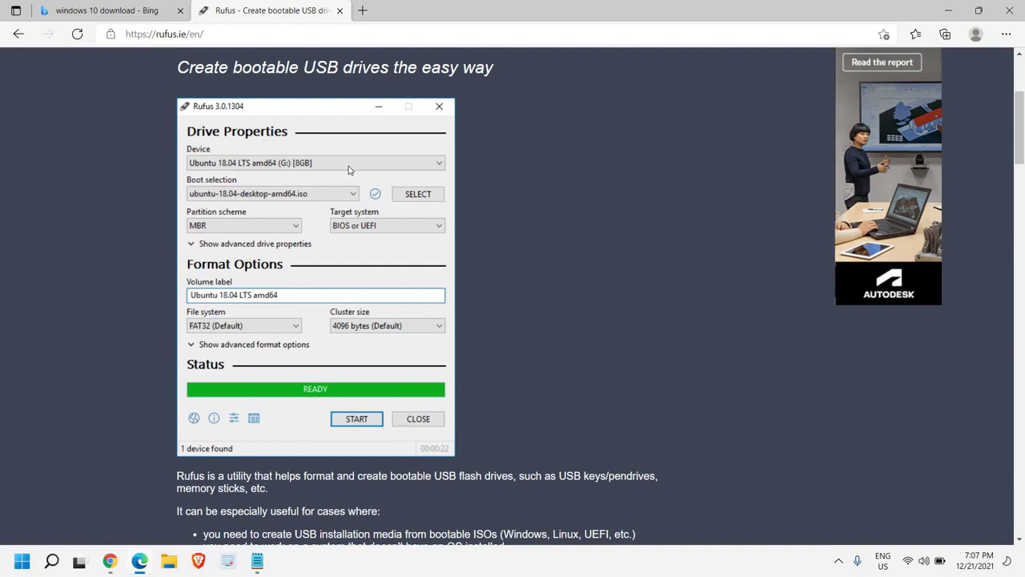
pyautogui.click(169, 562)
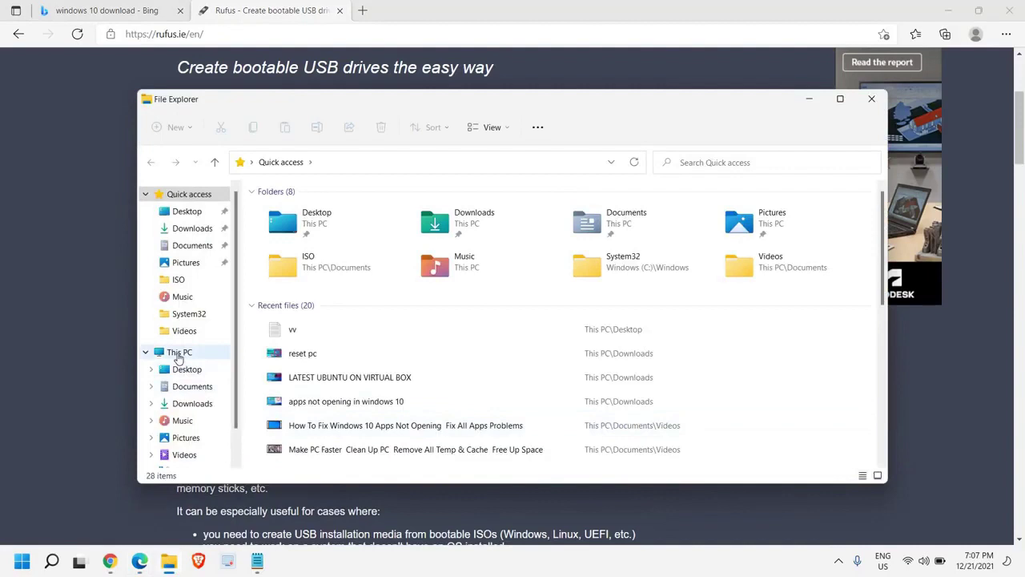
pyautogui.click(180, 352)
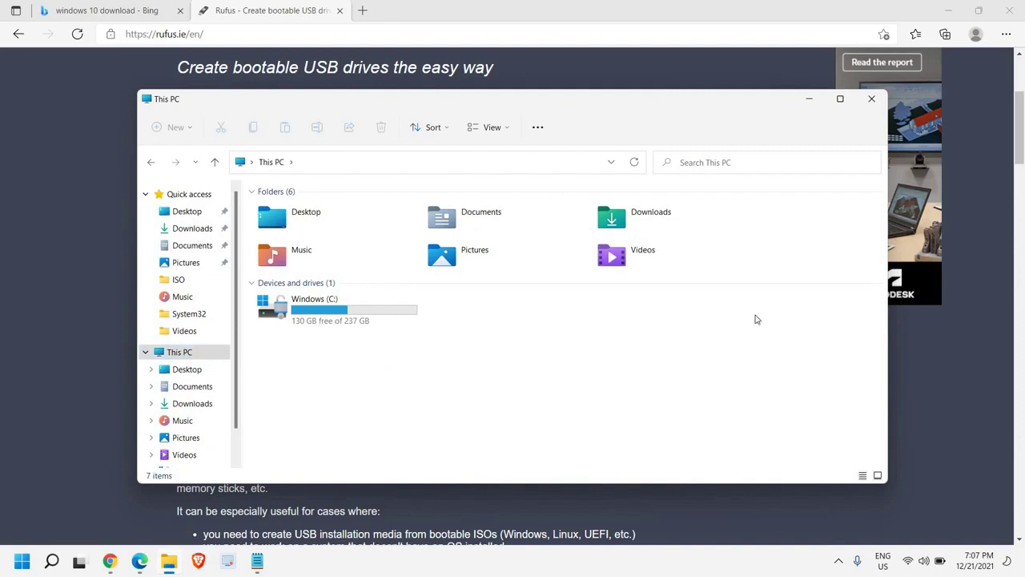
pyautogui.click(811, 101)
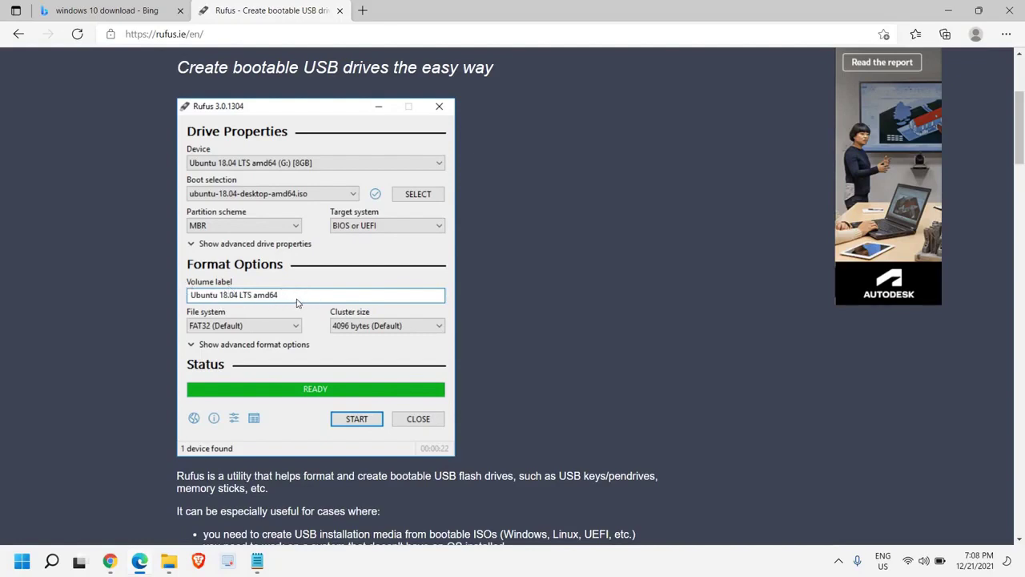
pyautogui.scroll(-1, 297, 301)
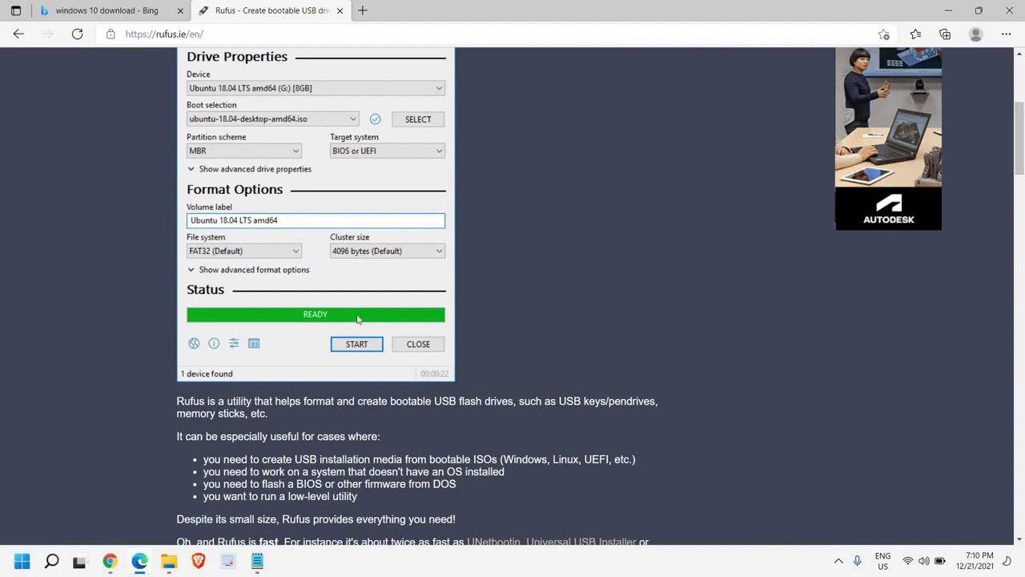
# Expand the taskbar's hidden-icons overflow to reveal the four notification-area tray icons
pyautogui.click(841, 562)
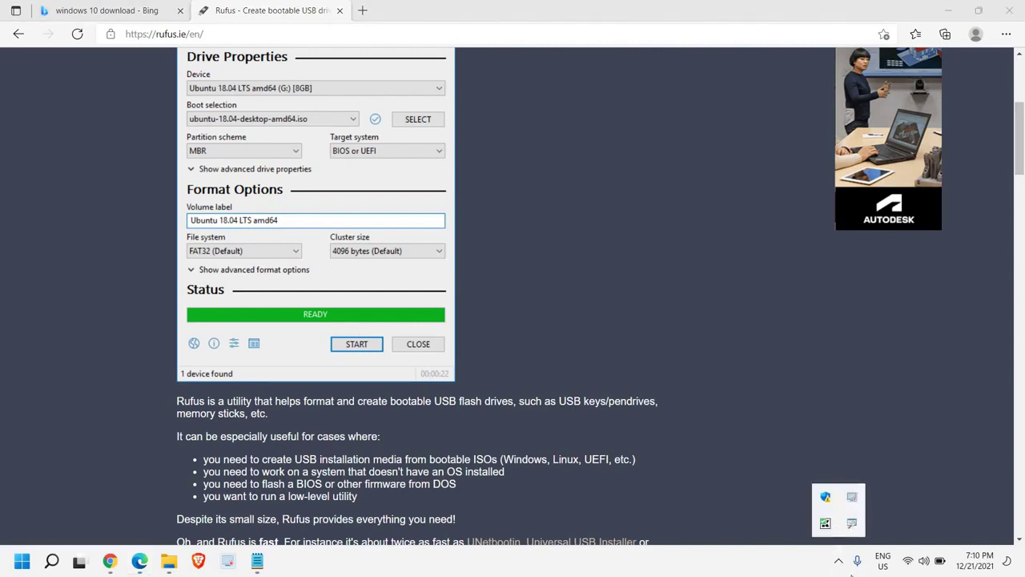
pyautogui.click(840, 562)
pyautogui.click(840, 562)
pyautogui.click(837, 561)
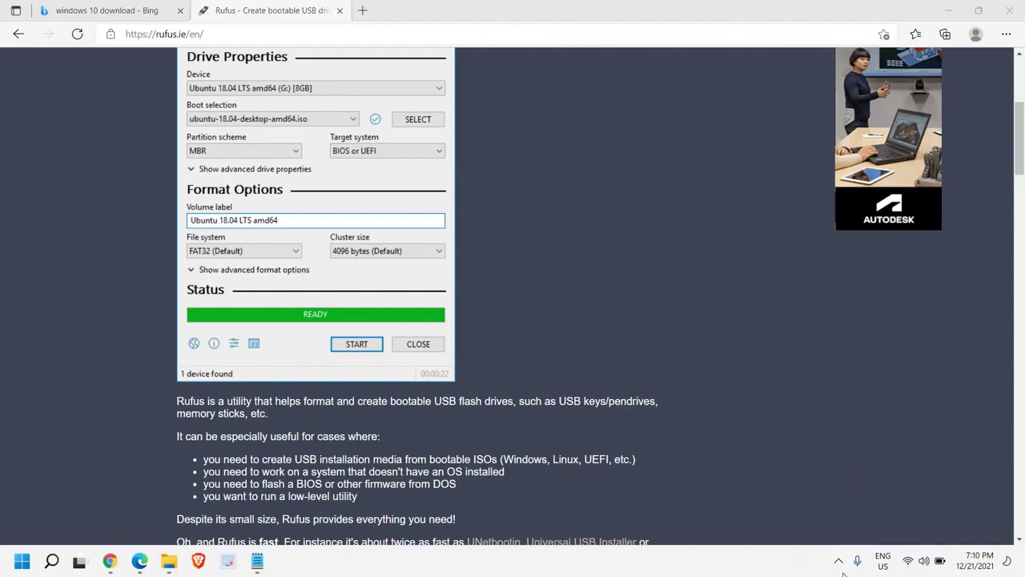
pyautogui.click(838, 561)
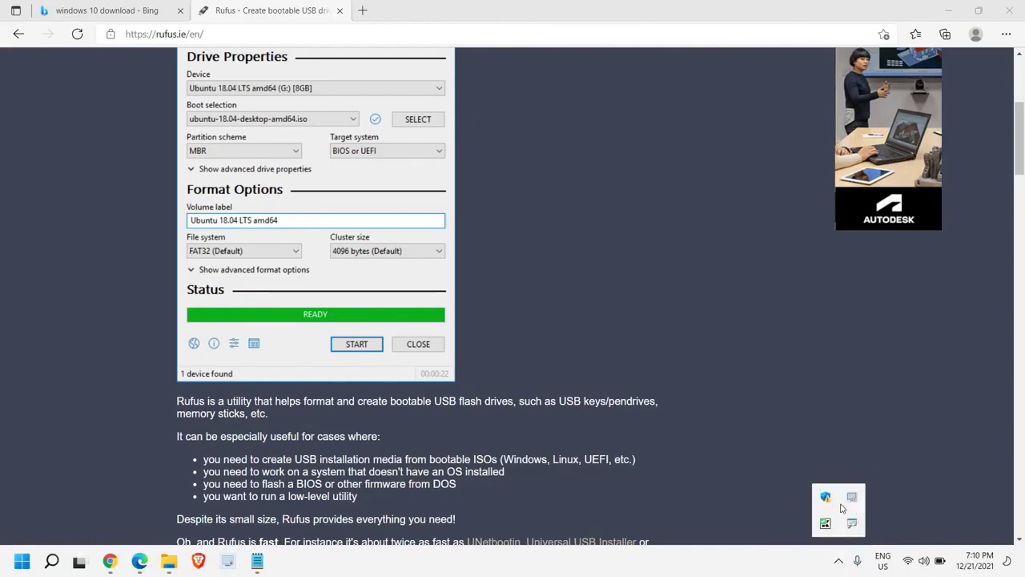